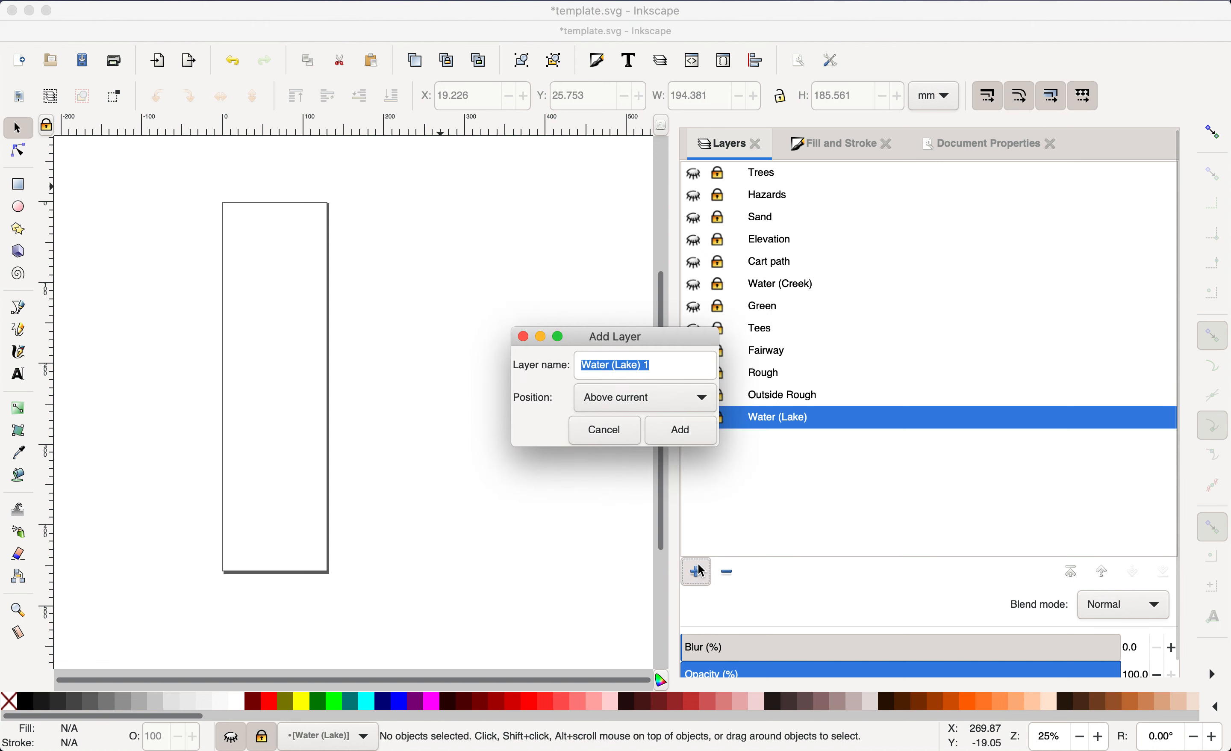
Add a new layer named "Base Img" below the Water (Lake) layer
{"action": "left_click", "coordinate": [687, 403]}
{"action": "left_click", "coordinate": [679, 418]}
{"action": "left_click", "coordinate": [668, 363]}
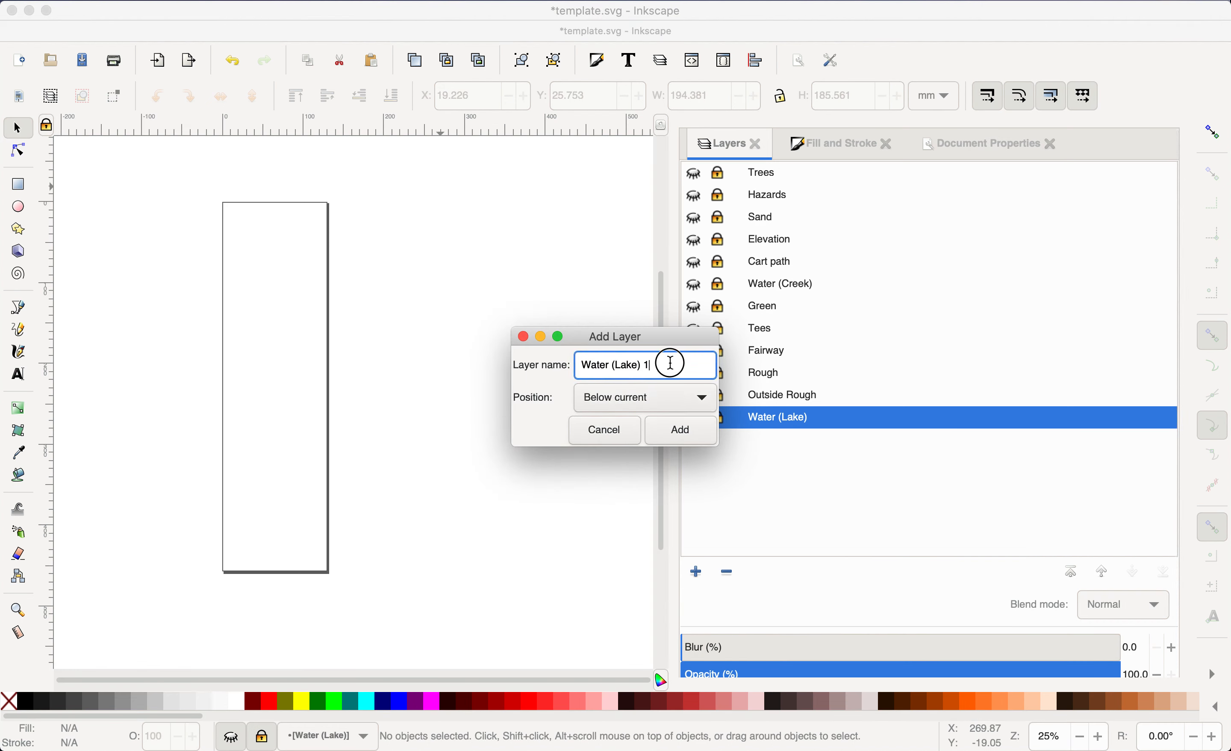
{"action": "type", "text": "Base Img"}
{"action": "left_click", "coordinate": [683, 428]}
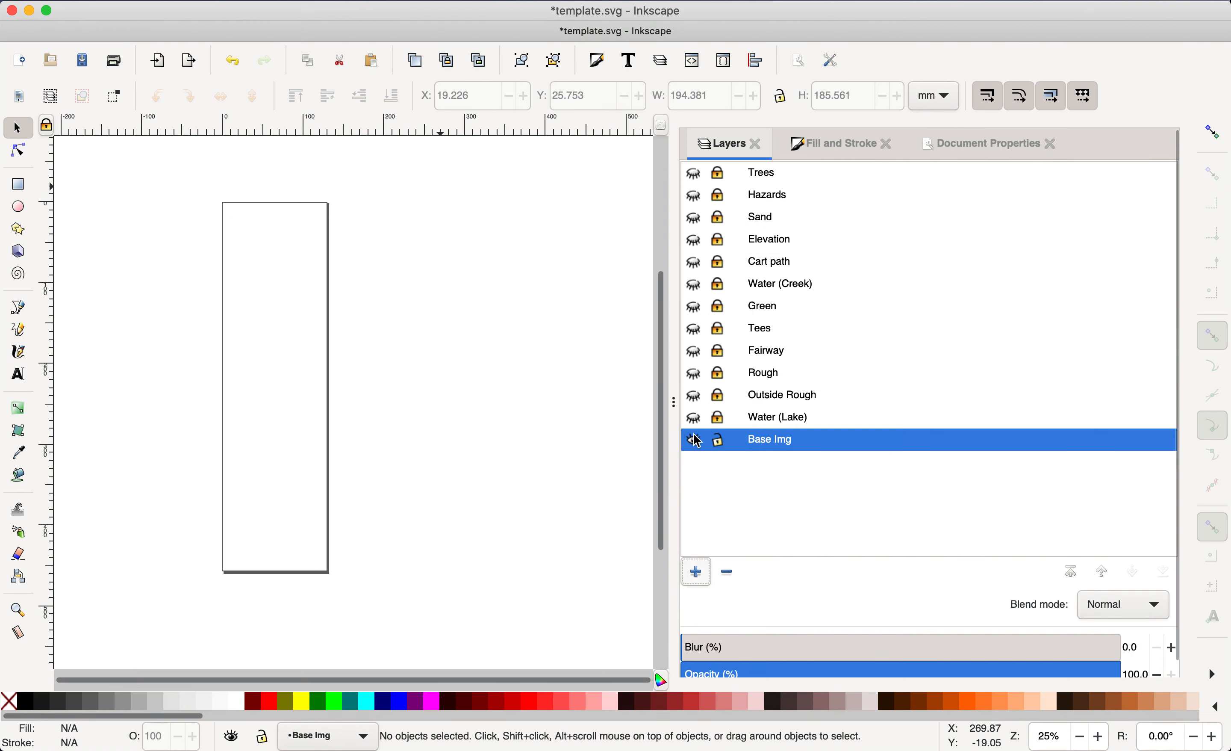
Import "Screen Shot 2021-12-30 at 4.26.11 PM.png" as an embedded image with smooth rendering into the Base Img layer
{"action": "left_click", "coordinate": [126, 0]}
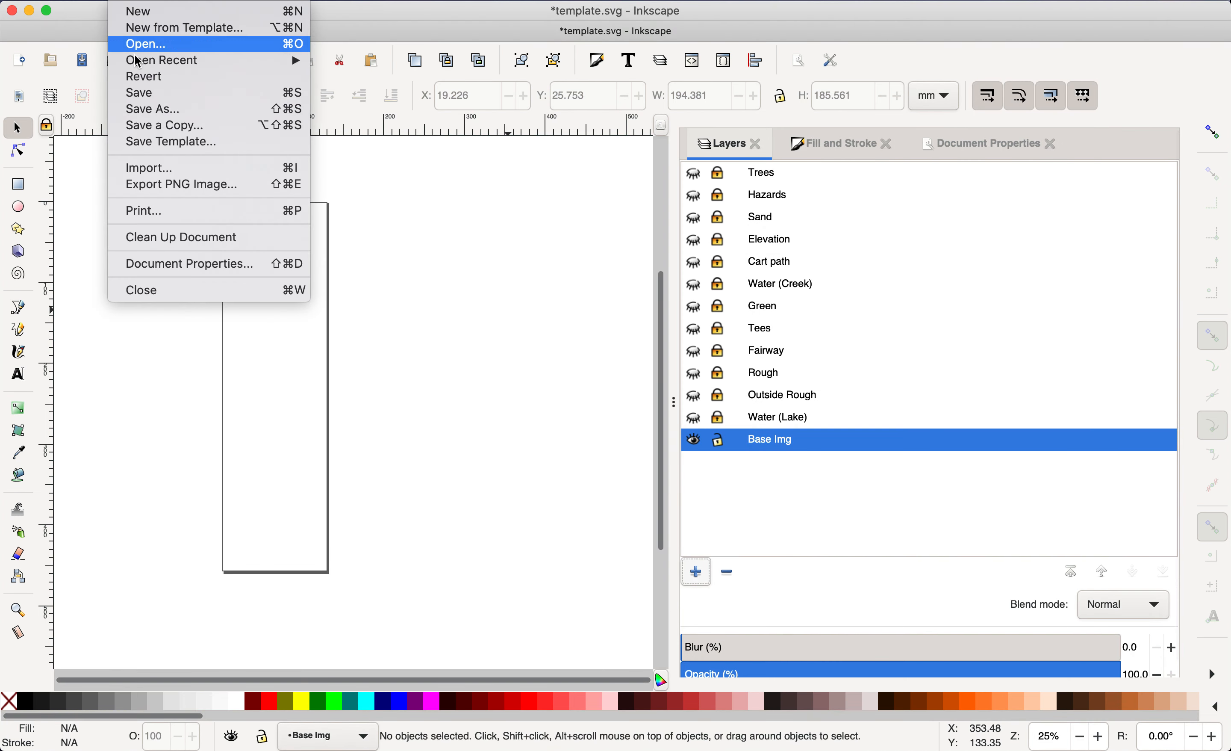
{"action": "left_click", "coordinate": [168, 169]}
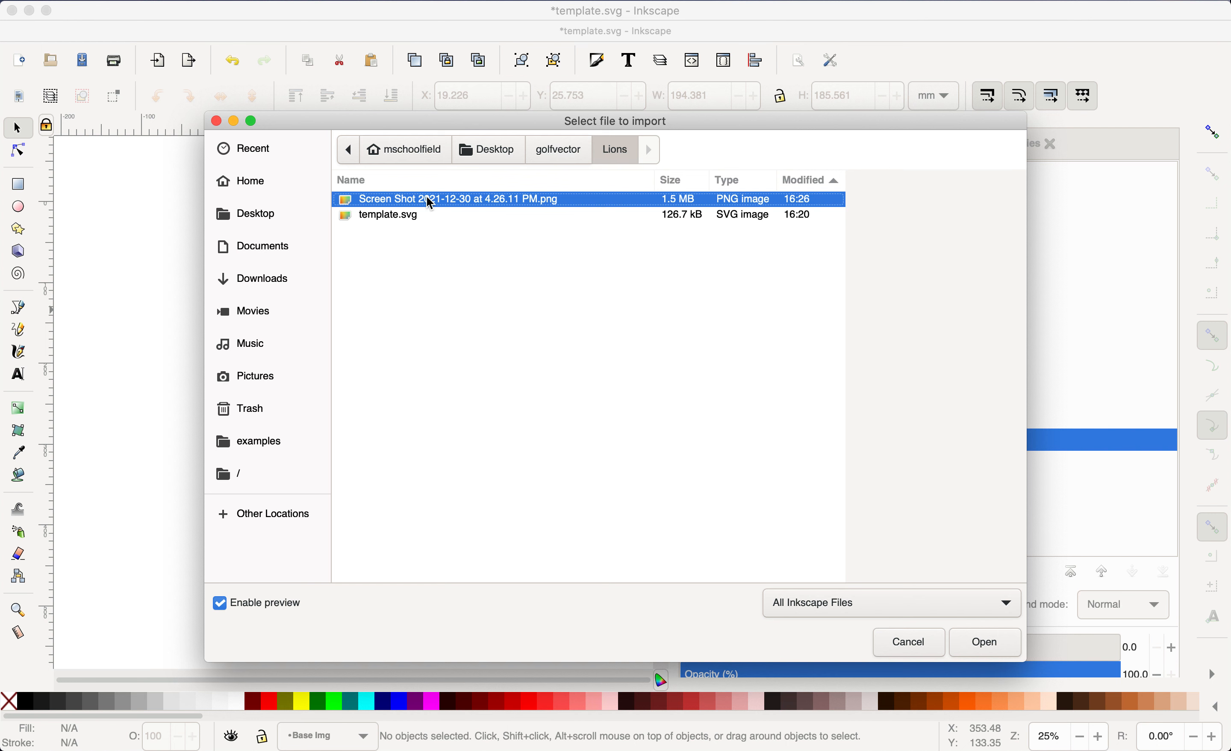
{"action": "left_click", "coordinate": [975, 640]}
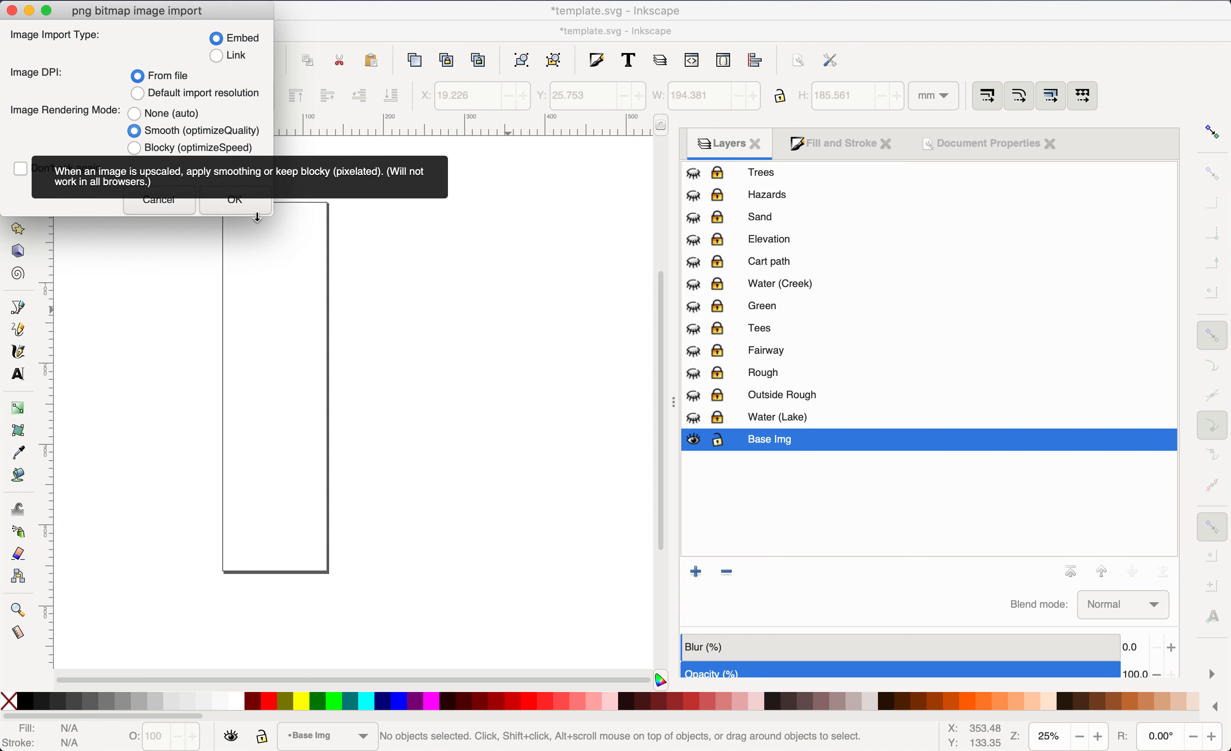
{"action": "left_click", "coordinate": [240, 201]}
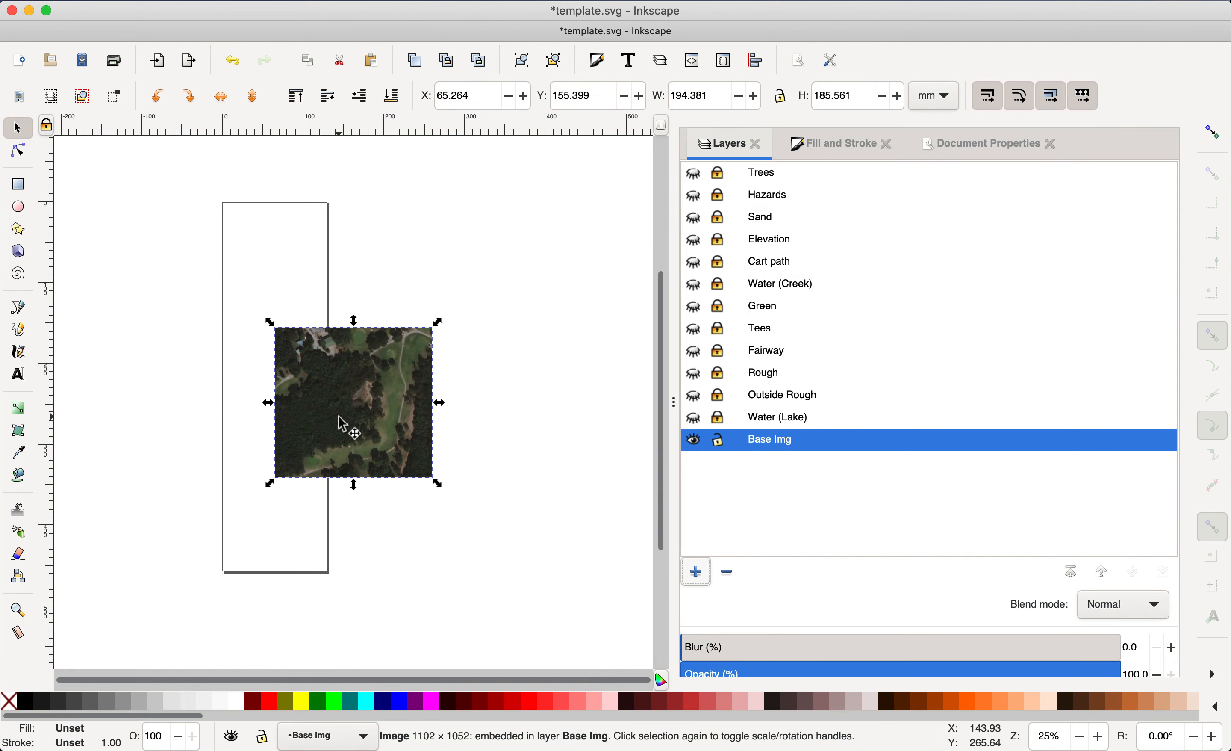
Rotate the aerial image so the golf hole runs along the page, and enlarge it proportionally to about 467 mm wide
{"action": "left_click", "coordinate": [780, 99]}
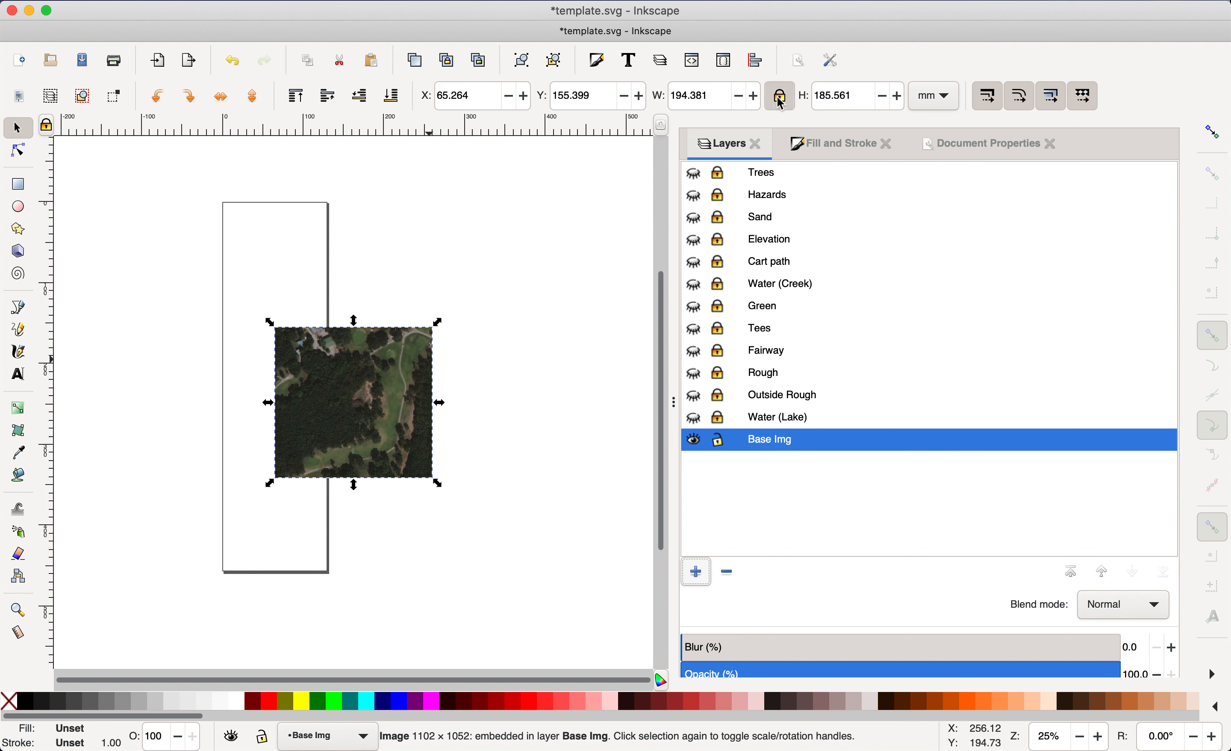
{"action": "left_click_drag", "start_coordinate": [269, 321], "coordinate": [515, 396]}
{"action": "left_click", "coordinate": [323, 410]}
{"action": "left_click_drag", "start_coordinate": [396, 376], "coordinate": [343, 298]}
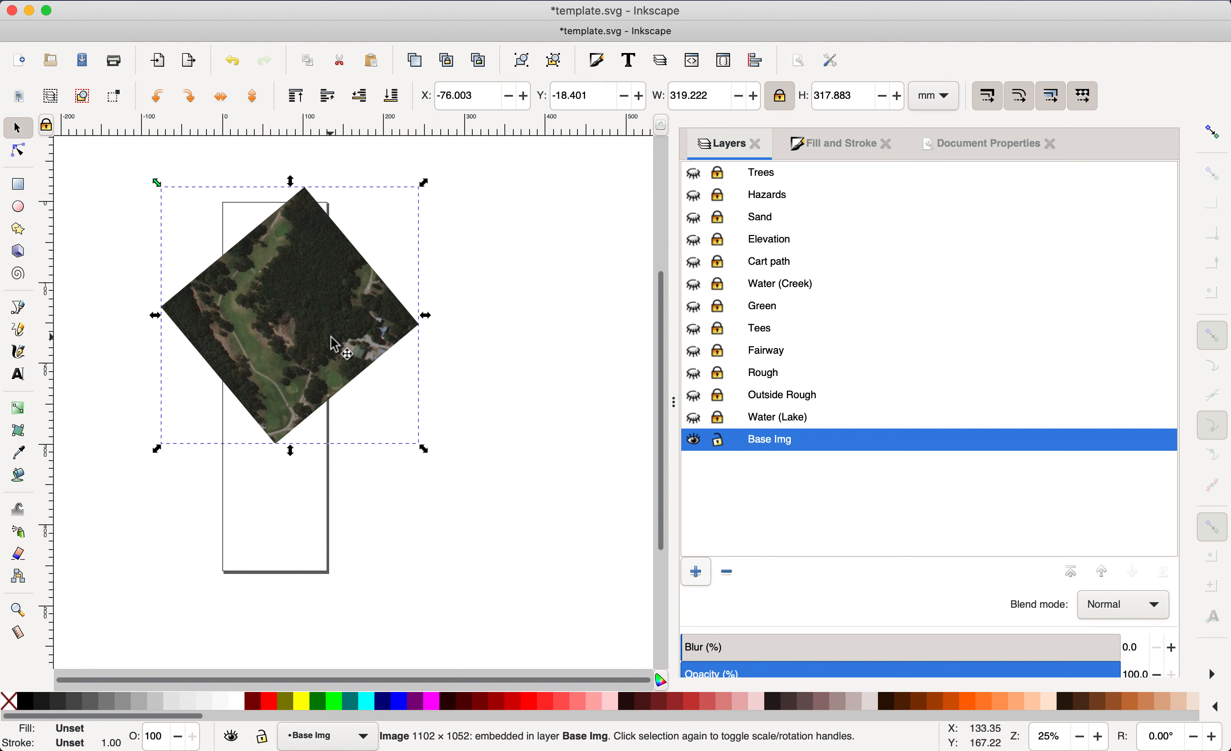
{"action": "left_click_drag", "start_coordinate": [424, 449], "coordinate": [545, 646]}
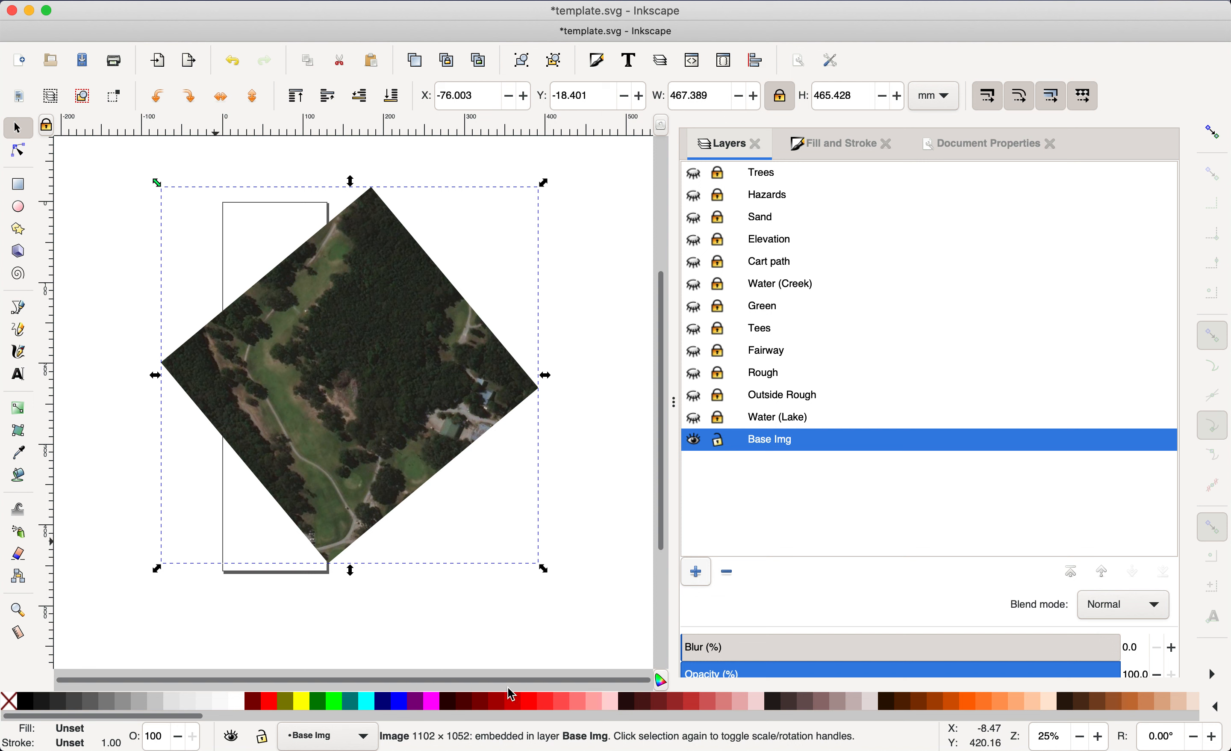
Lock the Base Img layer and show the Outside Rough layer
{"action": "left_click", "coordinate": [722, 443]}
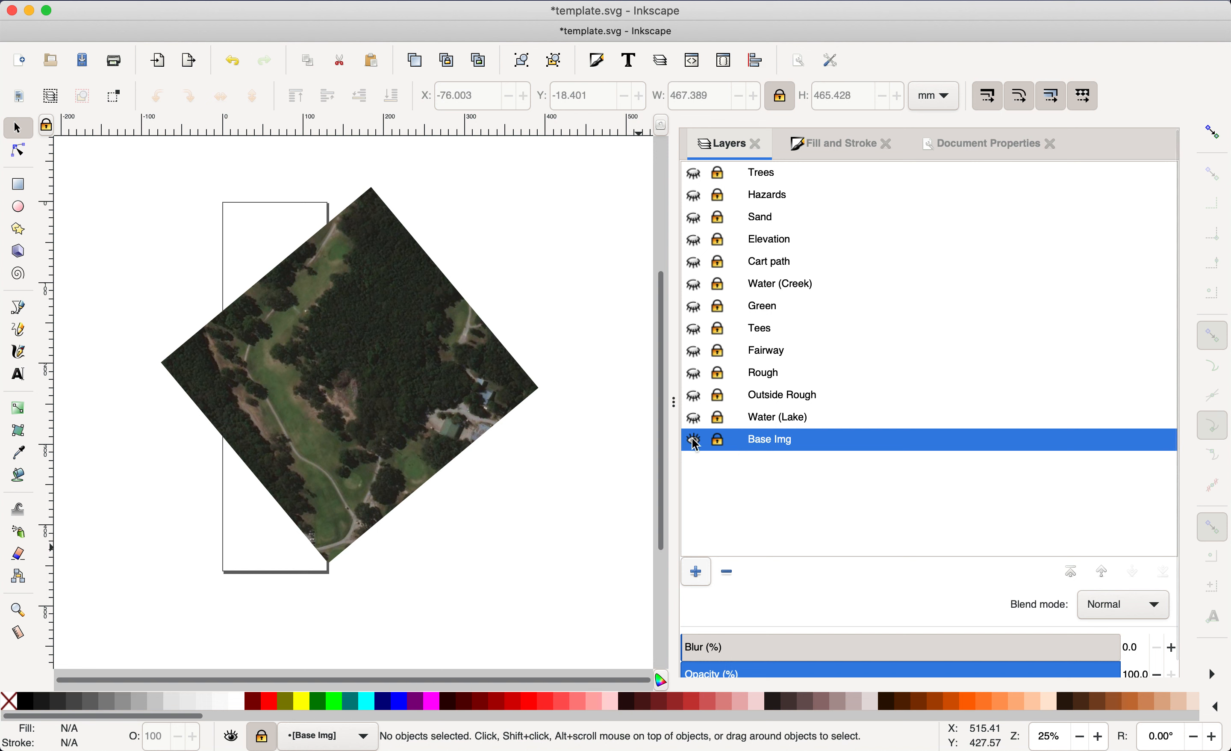
{"action": "left_click", "coordinate": [777, 420]}
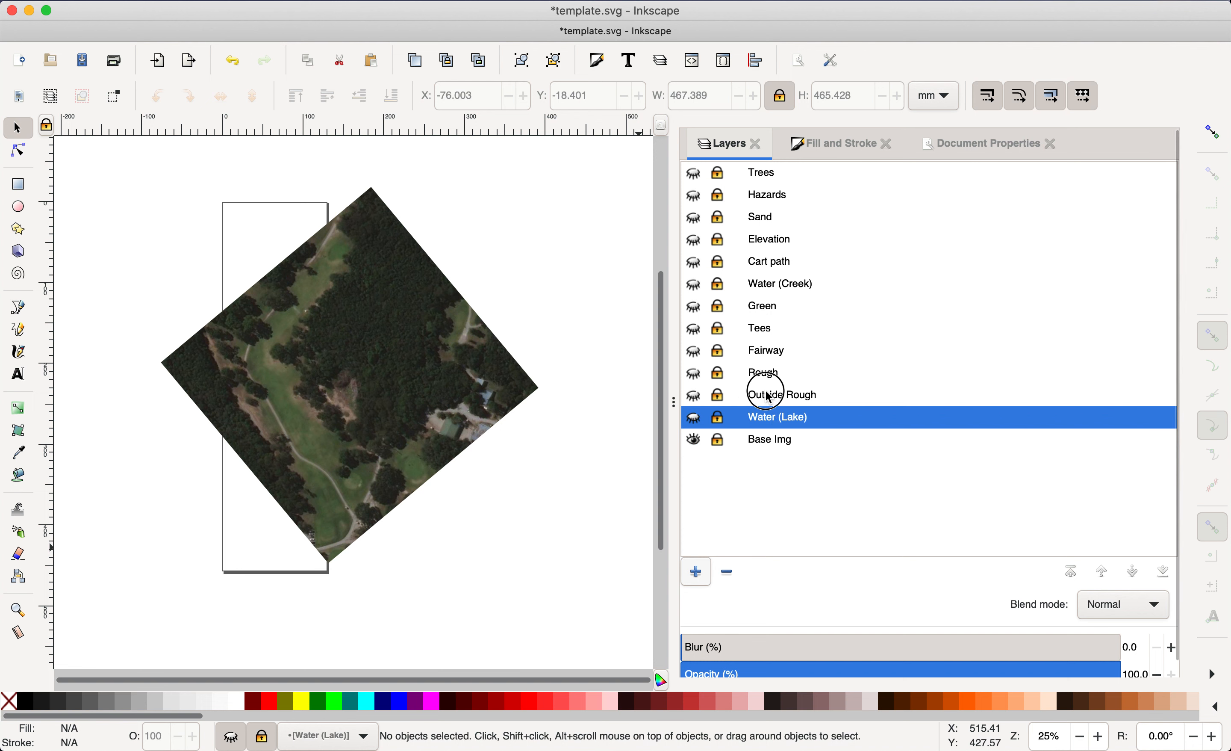
{"action": "left_click", "coordinate": [769, 398]}
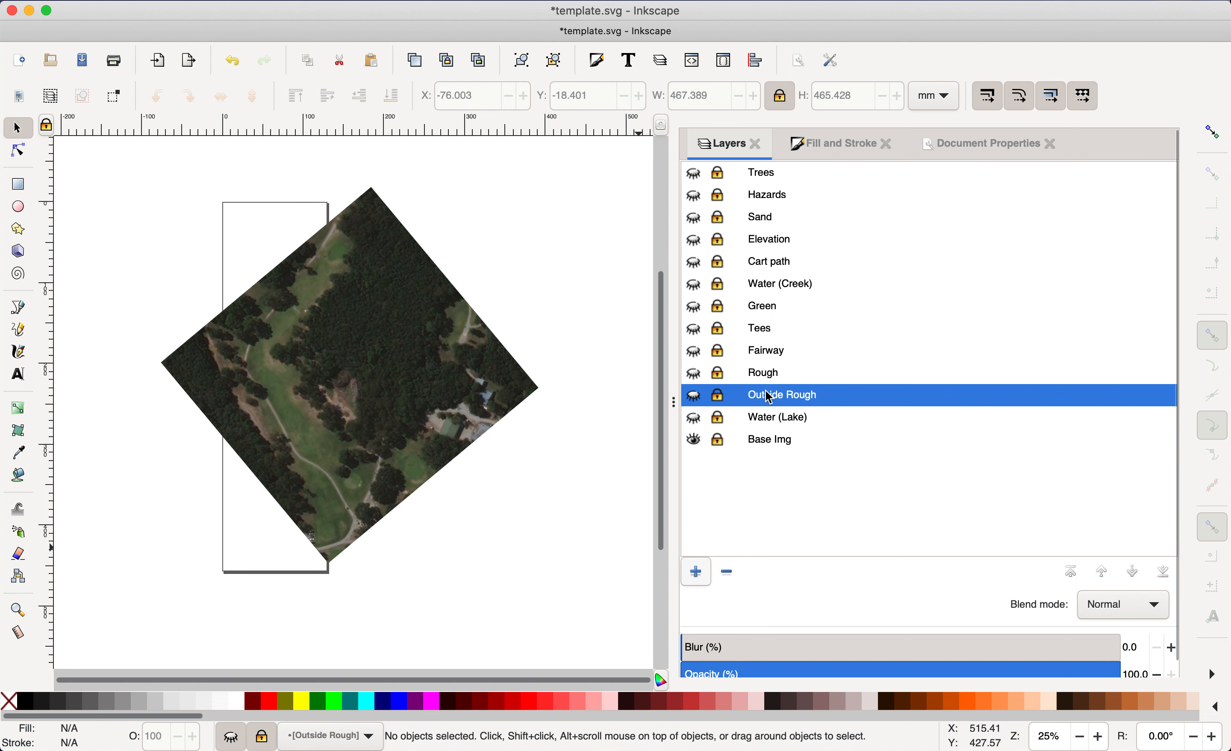
{"action": "left_click", "coordinate": [694, 397]}
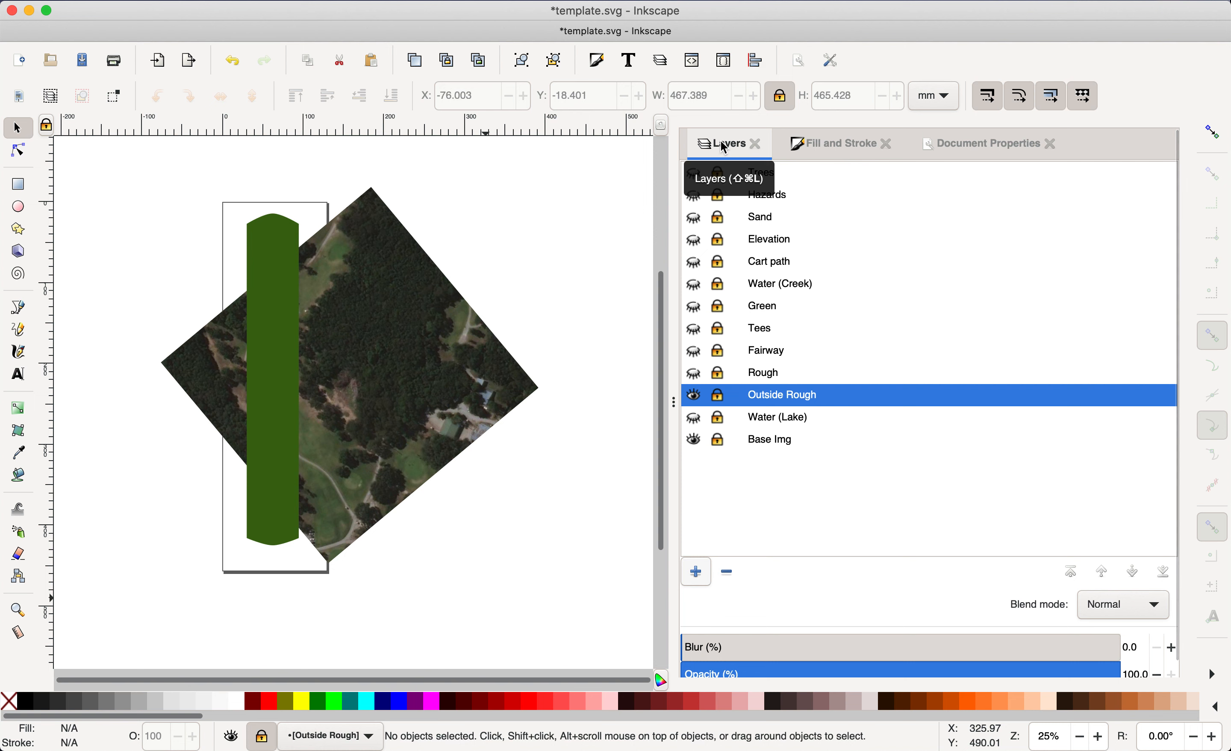
Set the Outside Rough layer's opacity to about 31.1% so the aerial image shows through
{"action": "scroll", "coordinate": [840, 595], "scroll_direction": "down", "scroll_amount": 1}
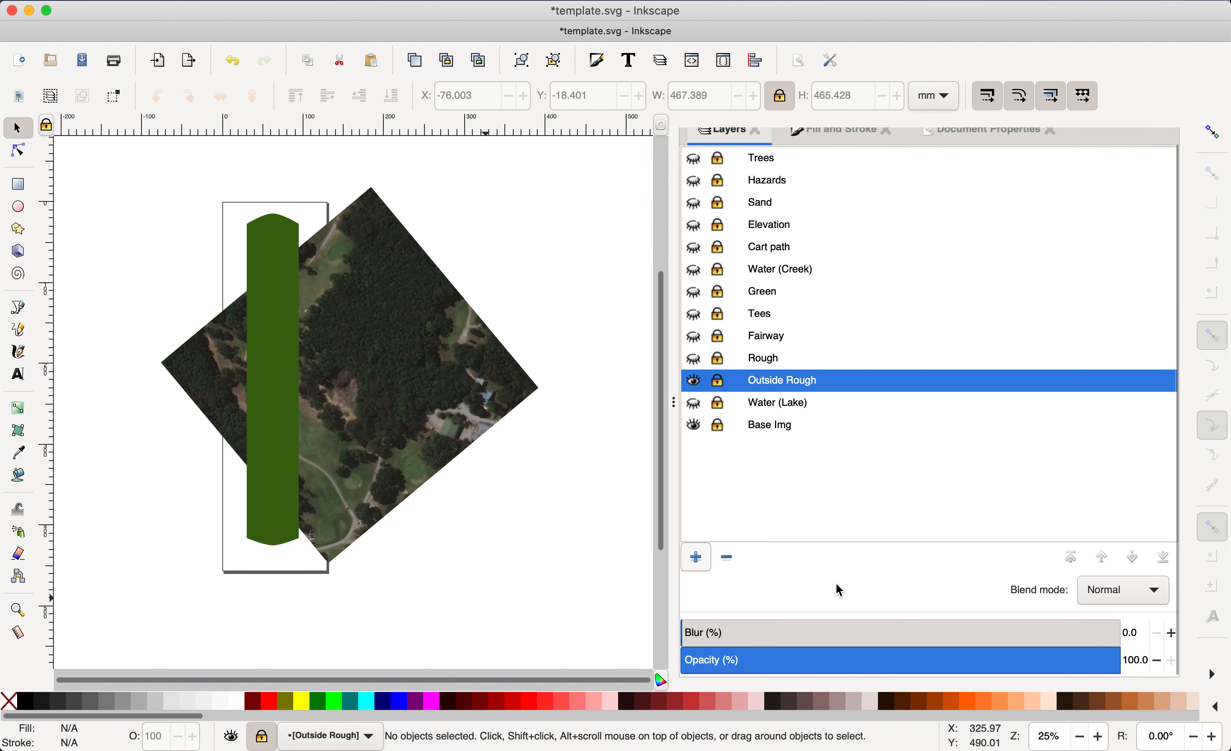
{"action": "left_click", "coordinate": [835, 660]}
{"action": "left_click_drag", "start_coordinate": [836, 660], "coordinate": [818, 659]}
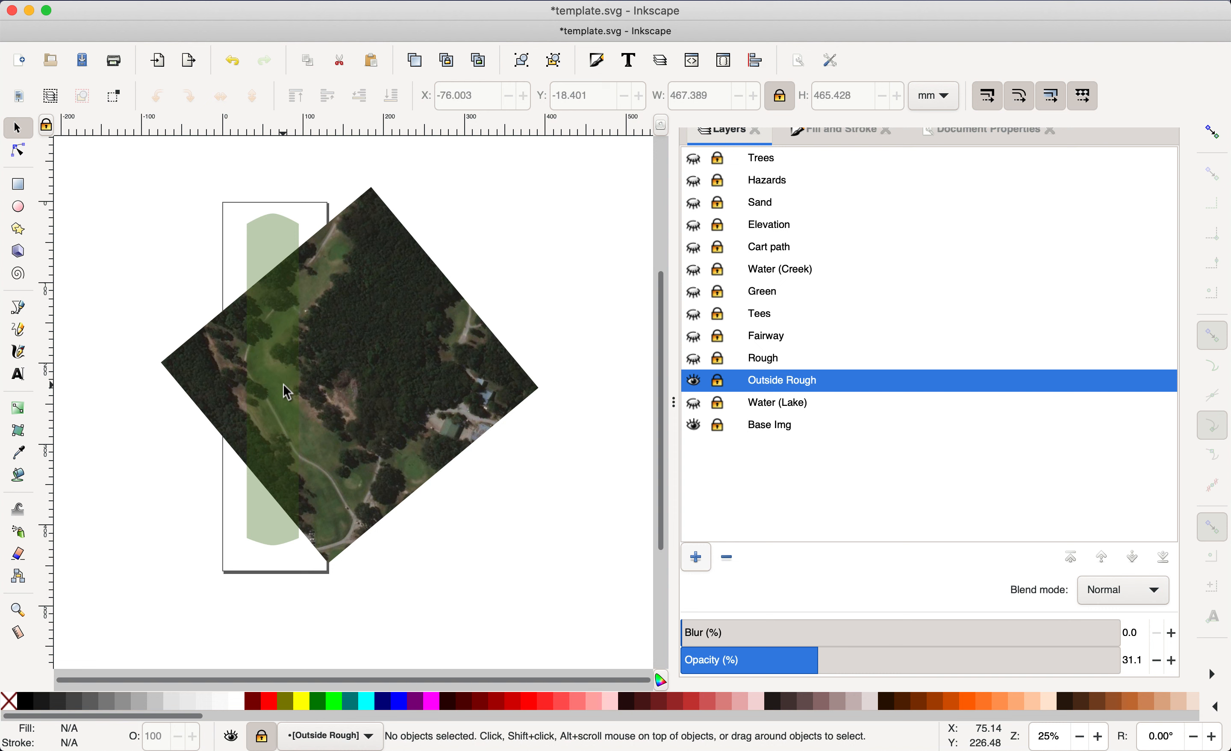
Unlock the Outside Rough layer and move the green shape's three upper nodes around the upper end of the golf hole
{"action": "left_click", "coordinate": [18, 153]}
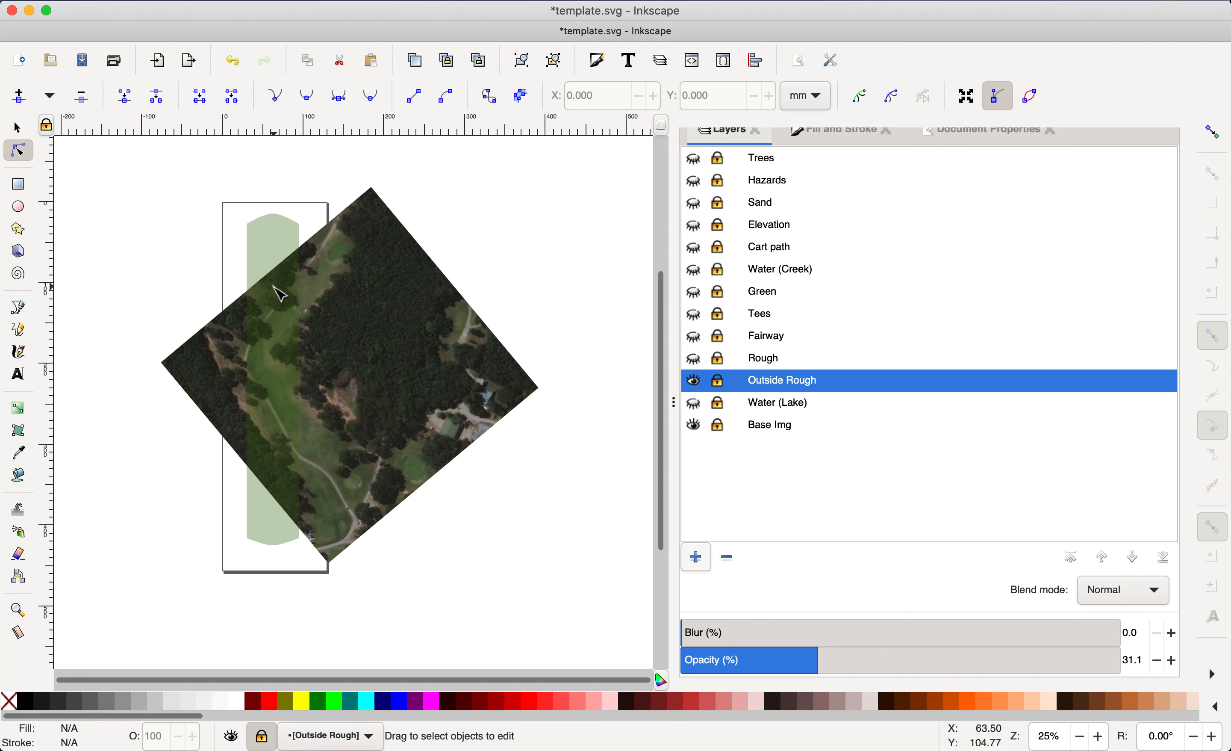
{"action": "left_click", "coordinate": [718, 382]}
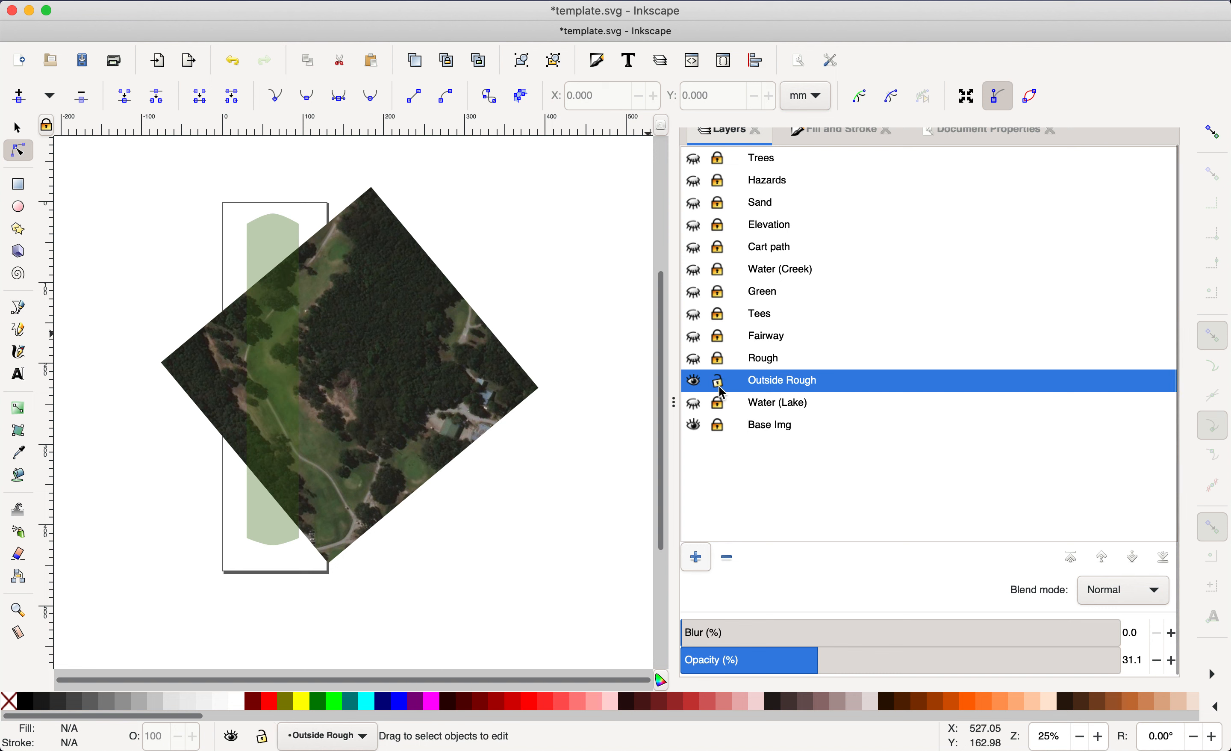
{"action": "left_click", "coordinate": [284, 259]}
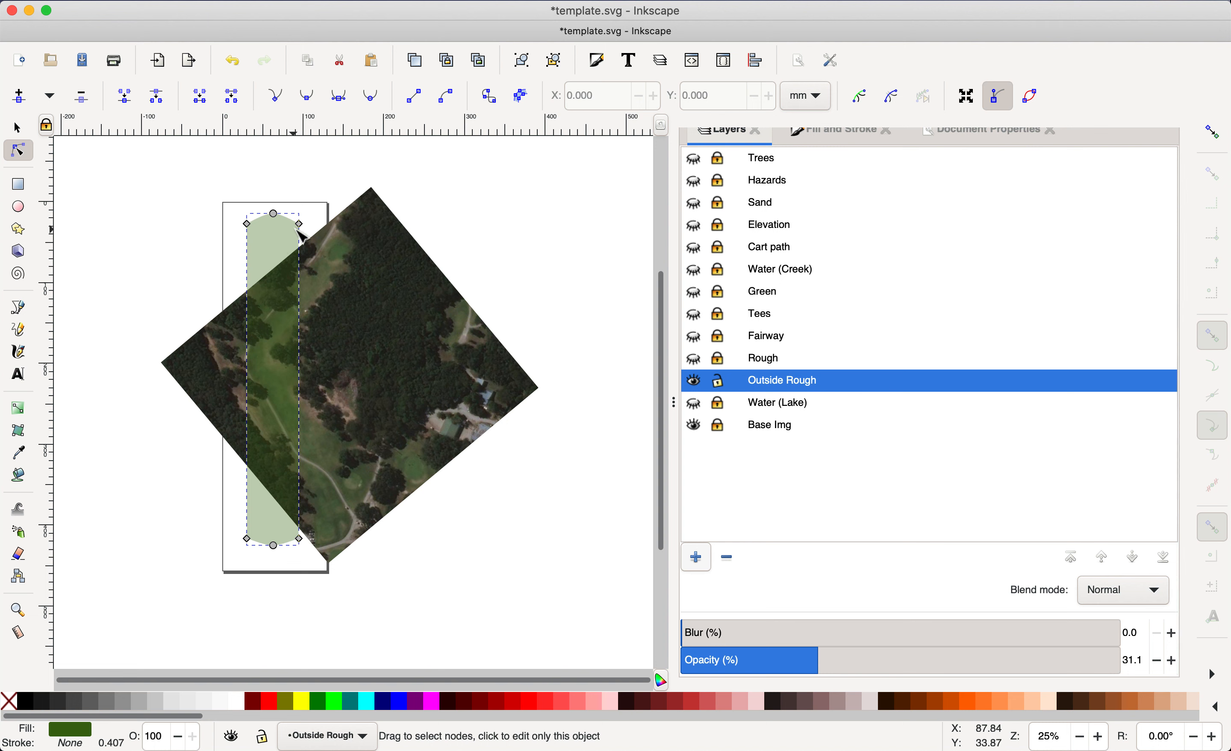
{"action": "left_click_drag", "start_coordinate": [316, 240], "coordinate": [356, 281]}
{"action": "left_click_drag", "start_coordinate": [275, 218], "coordinate": [365, 229]}
{"action": "left_click_drag", "start_coordinate": [249, 224], "coordinate": [308, 242]}
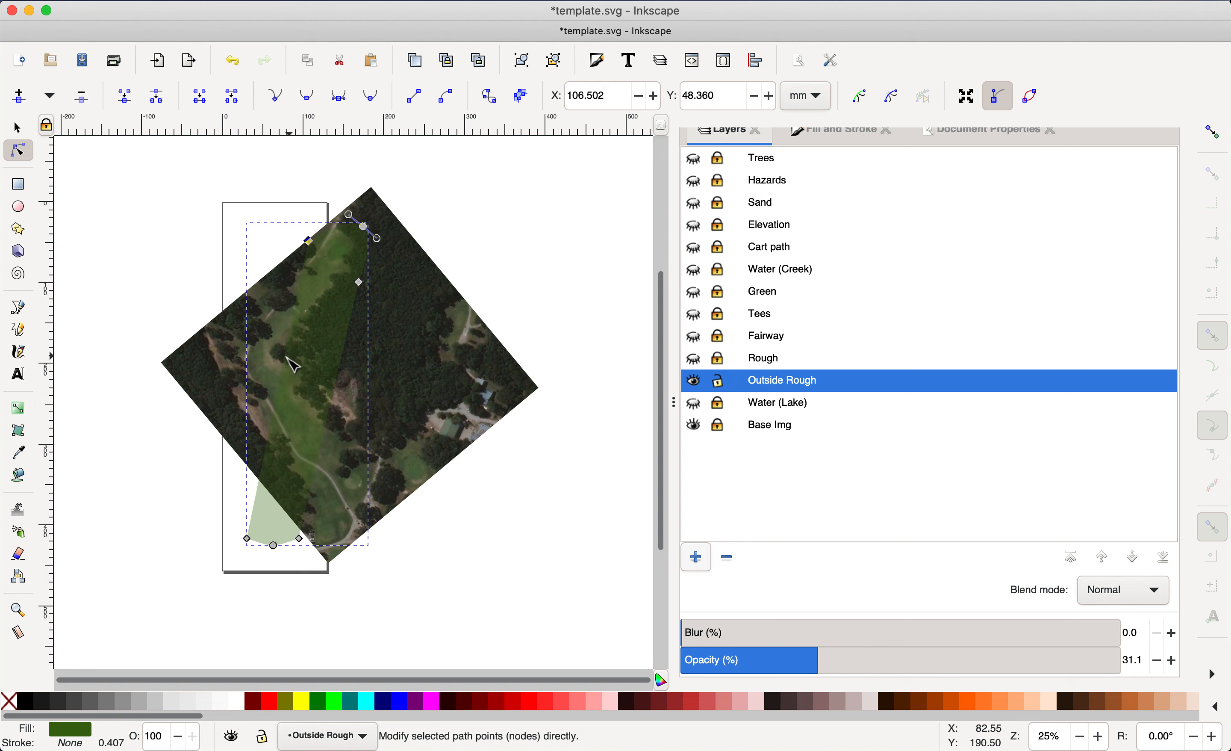
Pull the shape's left edge out around the hole's bend with a new node, and move the bottom nodes to its lower end
{"action": "left_click_drag", "start_coordinate": [277, 359], "coordinate": [206, 350]}
{"action": "left_click_drag", "start_coordinate": [307, 546], "coordinate": [392, 500]}
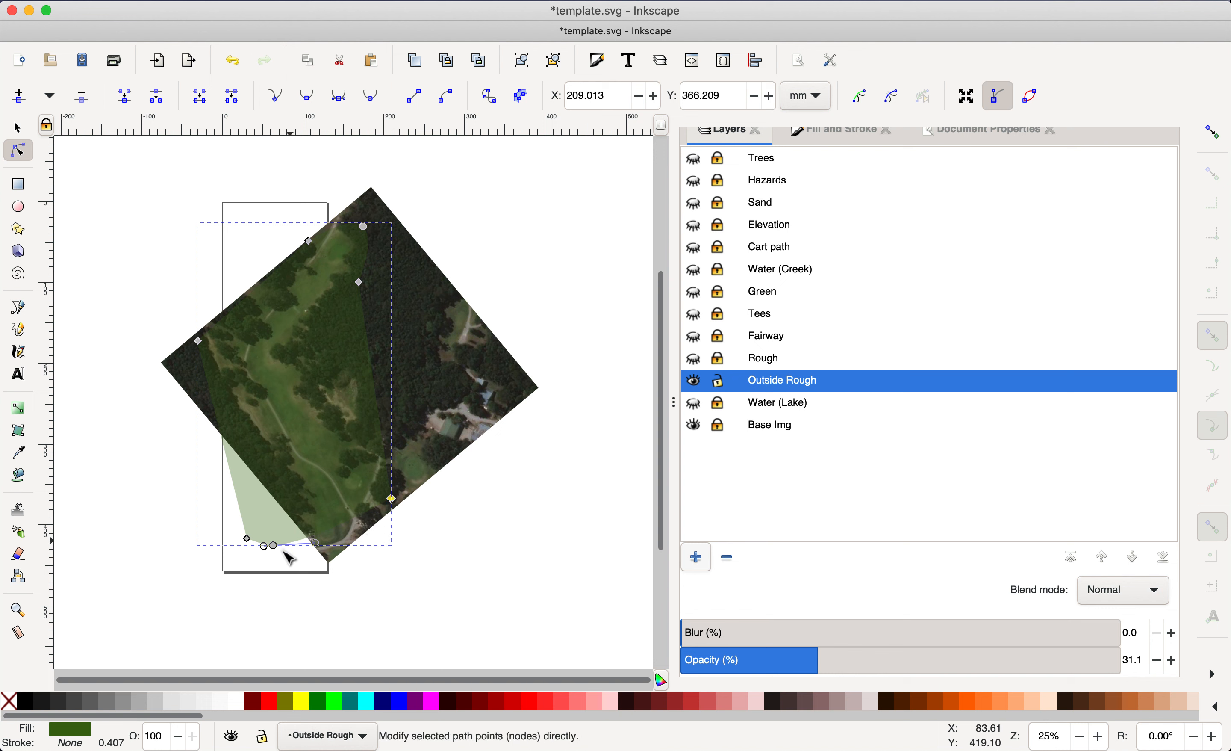
{"action": "left_click_drag", "start_coordinate": [275, 546], "coordinate": [377, 525]}
{"action": "left_click_drag", "start_coordinate": [250, 540], "coordinate": [361, 534]}
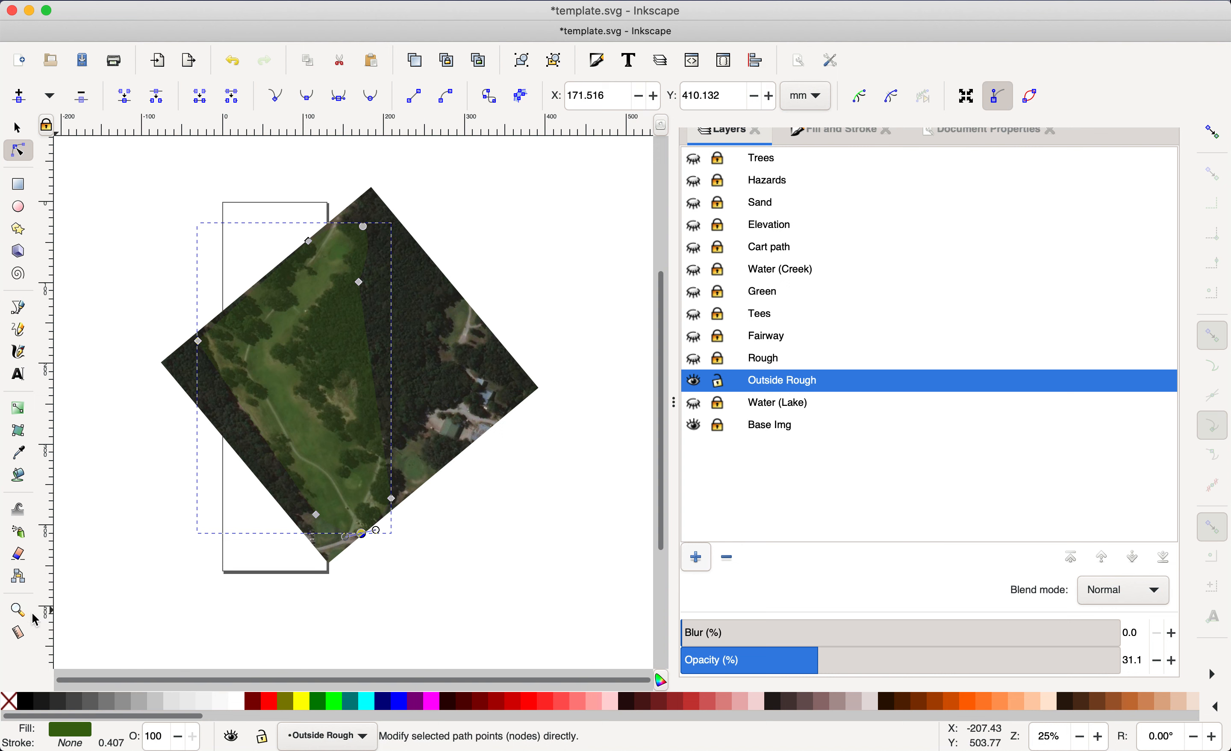
Raise the Outside Rough layer's opacity to about 48% while viewing the lower end of the hole up close
{"action": "left_click", "coordinate": [19, 611]}
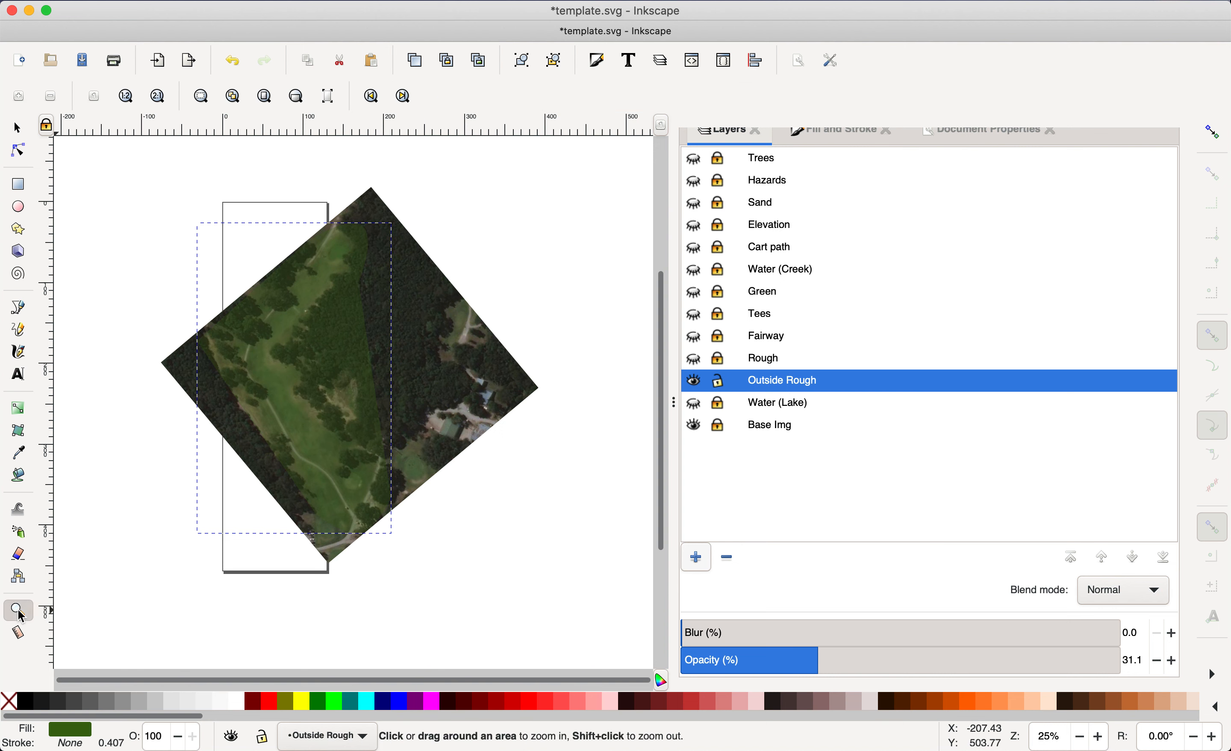
{"action": "left_click", "coordinate": [364, 529]}
{"action": "left_click", "coordinate": [363, 529]}
{"action": "left_click", "coordinate": [363, 528]}
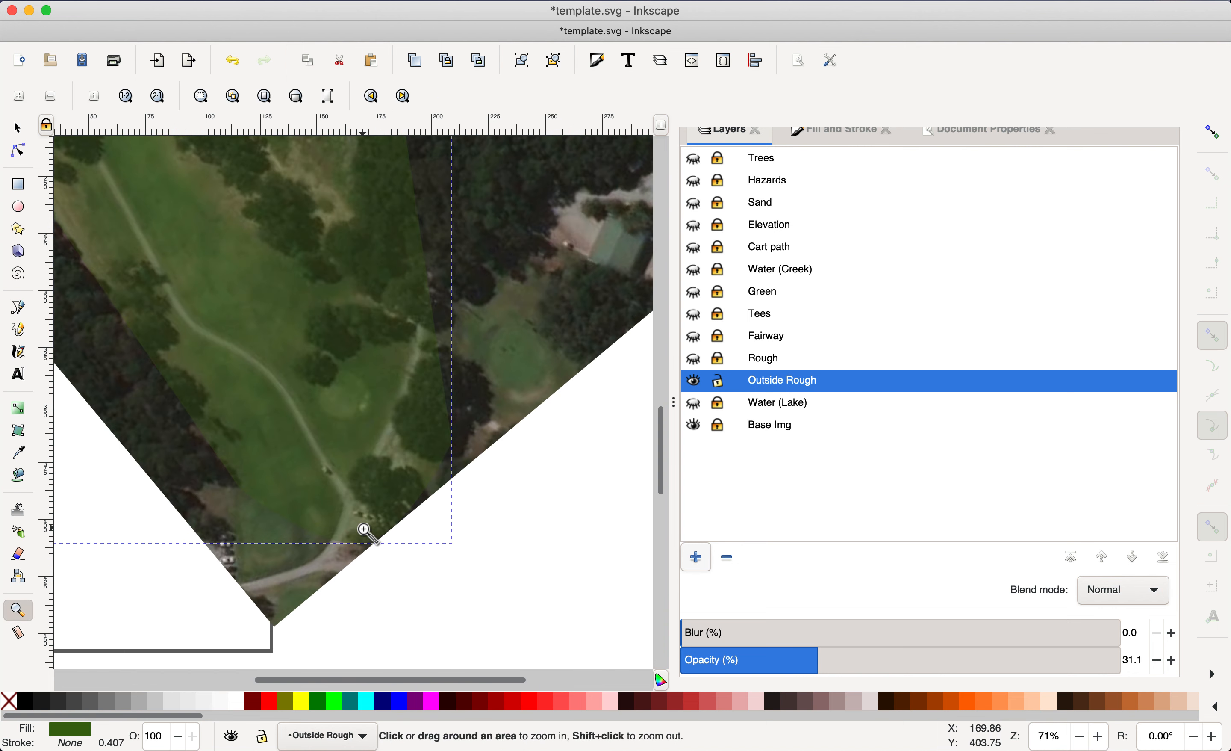
{"action": "left_click_drag", "start_coordinate": [822, 661], "coordinate": [893, 656]}
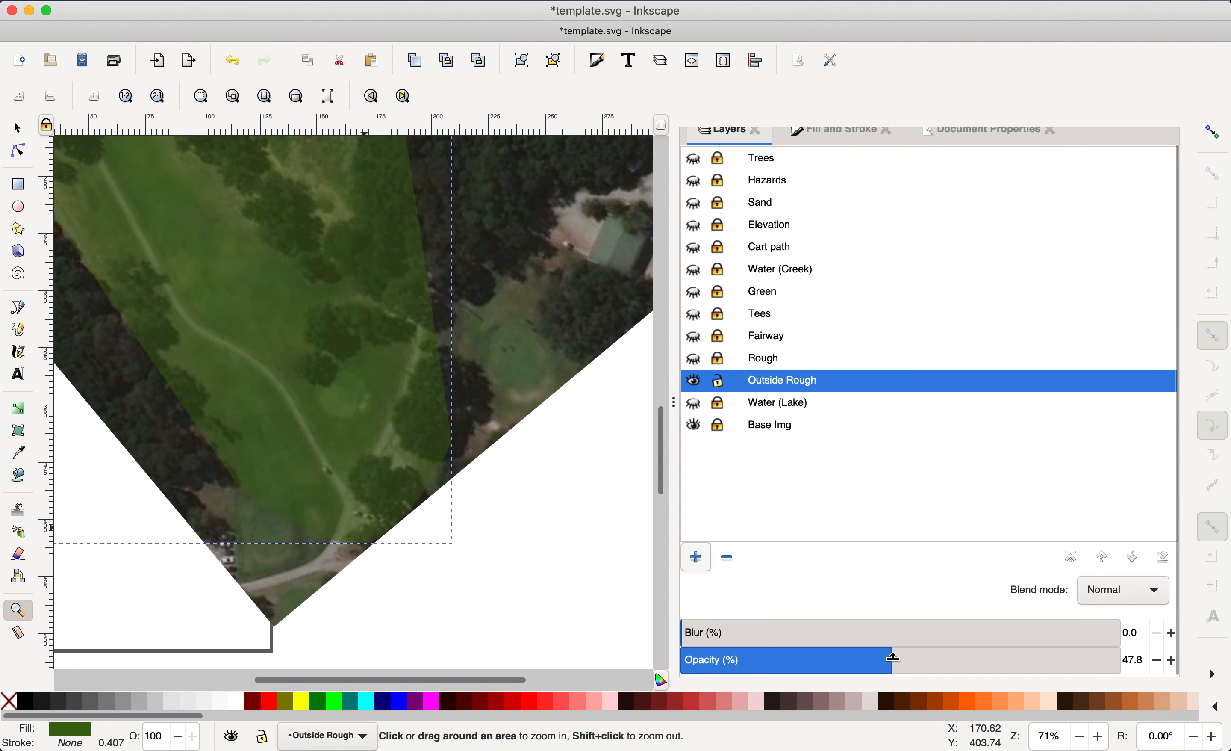
Move the shape's bottom node onto the cart path and its lower-right node inward to fit the hole's lower end
{"action": "left_click", "coordinate": [20, 157]}
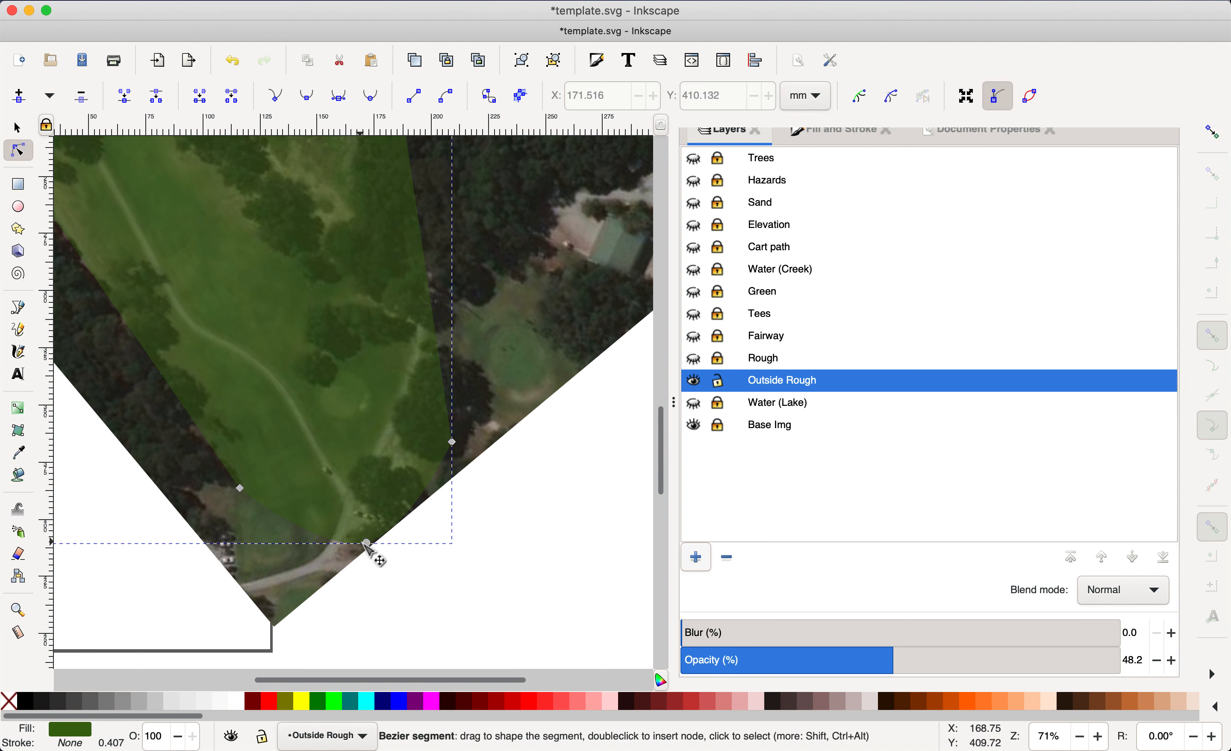
{"action": "left_click_drag", "start_coordinate": [367, 543], "coordinate": [394, 544]}
{"action": "left_click_drag", "start_coordinate": [453, 451], "coordinate": [433, 425]}
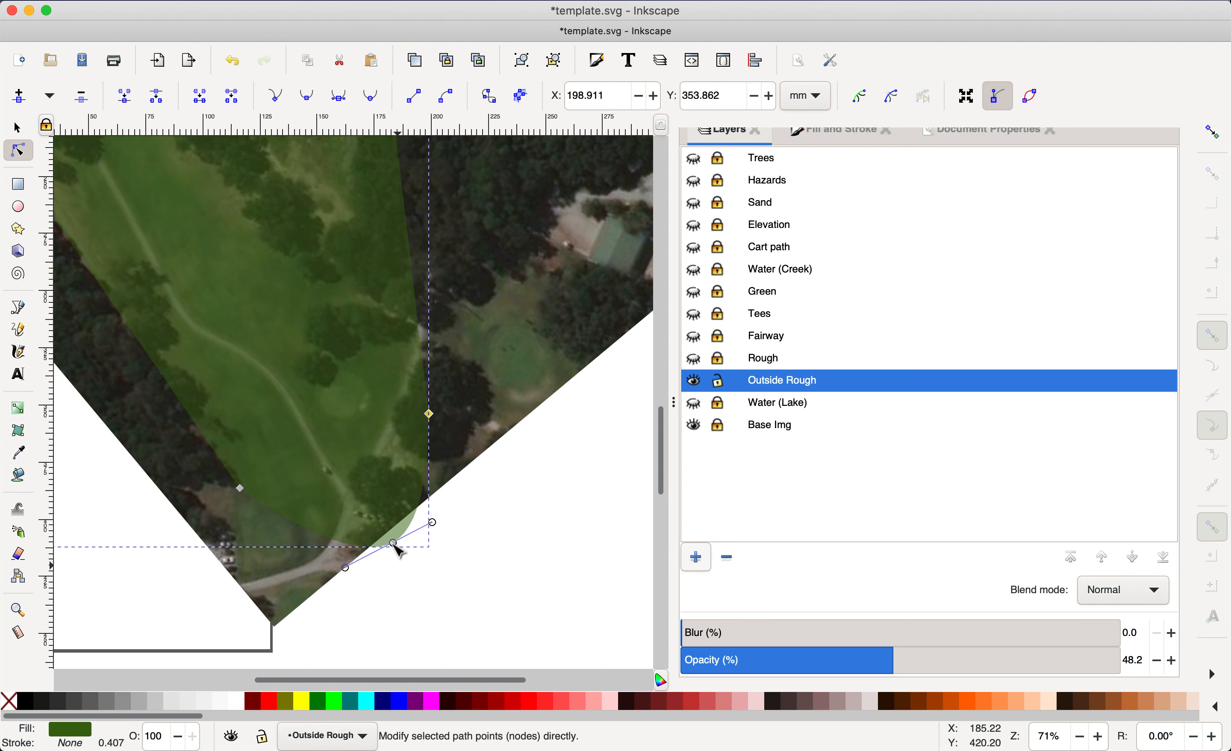
{"action": "left_click_drag", "start_coordinate": [393, 543], "coordinate": [325, 568]}
{"action": "left_click_drag", "start_coordinate": [429, 414], "coordinate": [375, 490]}
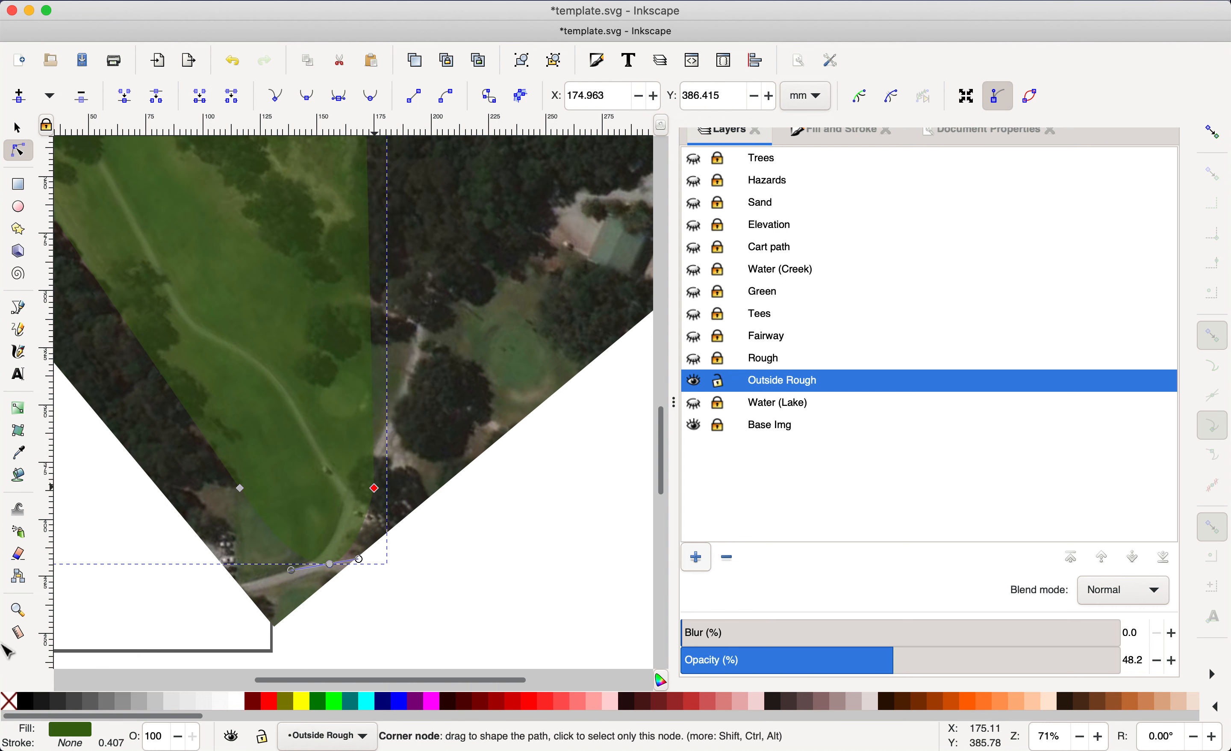
Add a node midway along the shape's right edge and pull it inward to the inside of the hole's bend
{"action": "left_click", "coordinate": [28, 615]}
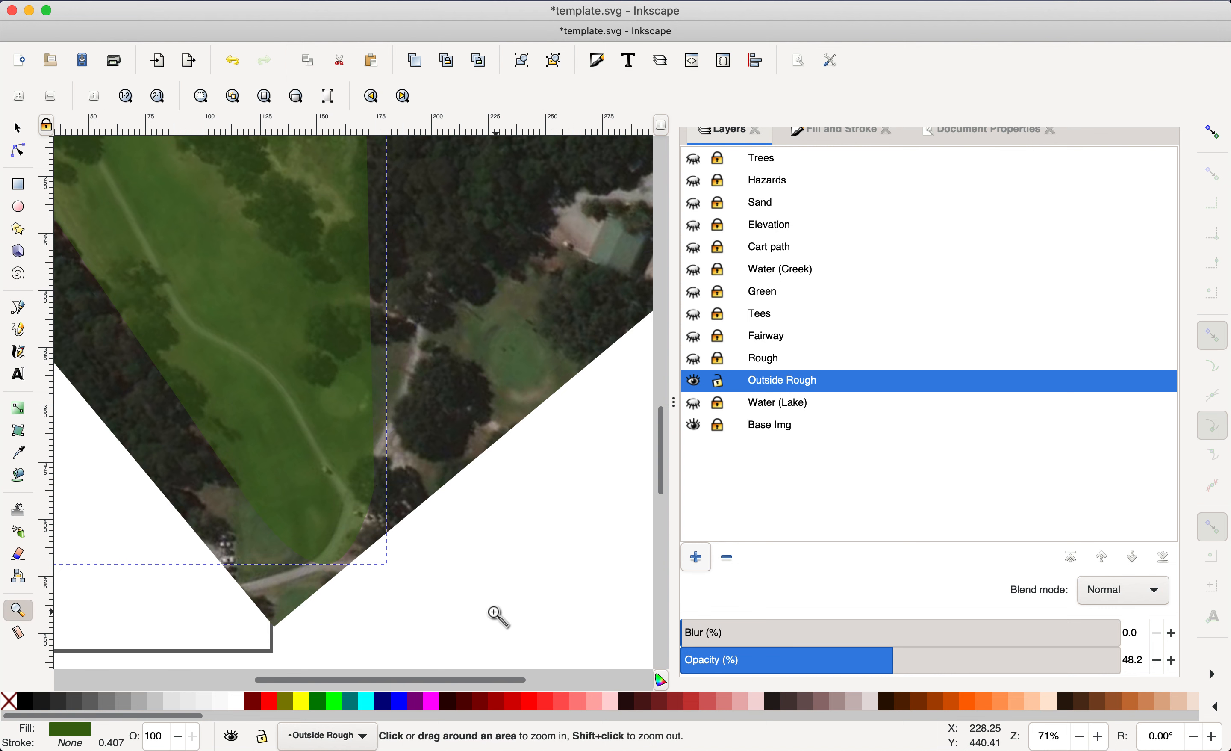
{"action": "left_click", "coordinate": [442, 609], "text": "shift"}
{"action": "left_click", "coordinate": [442, 606], "text": "shift"}
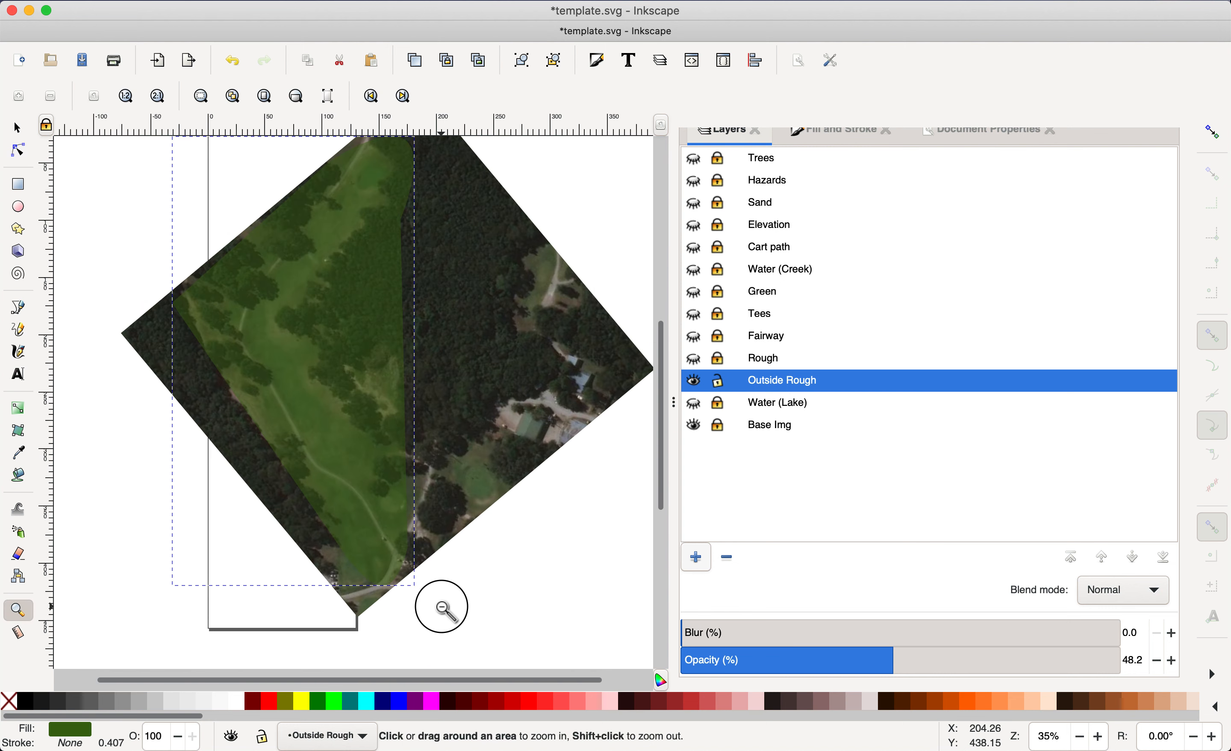
{"action": "left_click", "coordinate": [442, 609], "text": "shift"}
{"action": "left_click", "coordinate": [344, 461]}
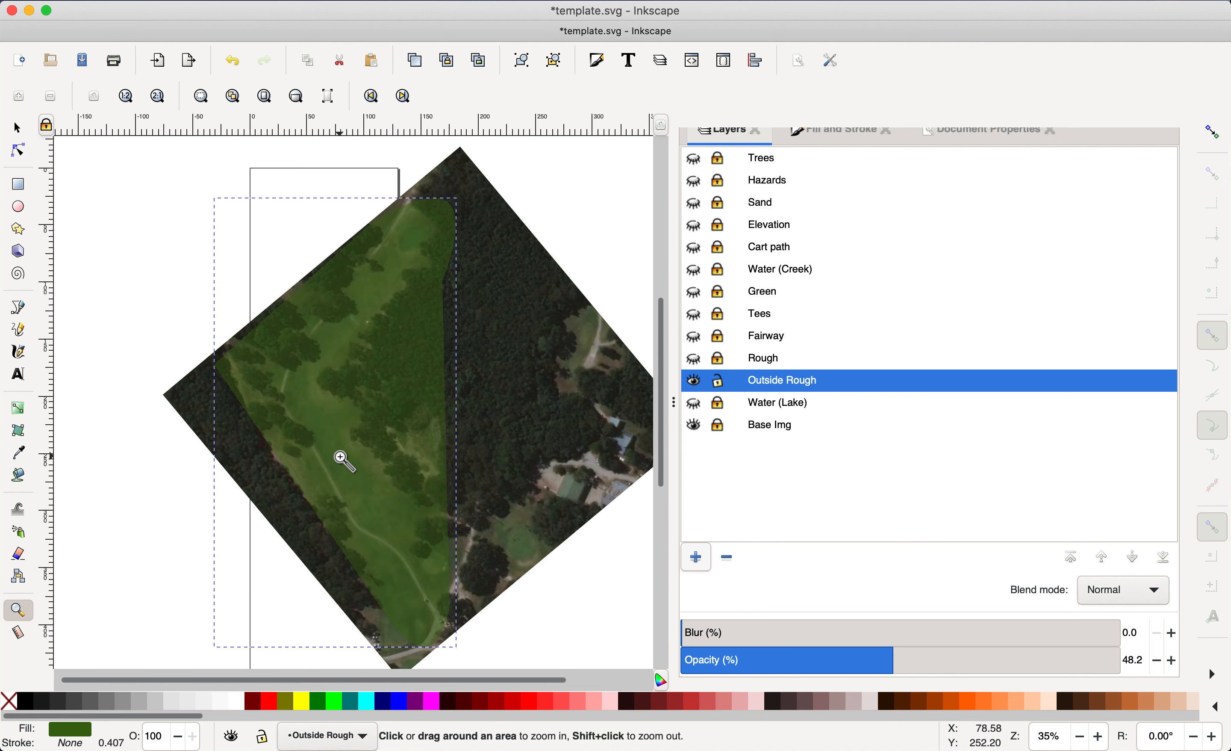
{"action": "left_click", "coordinate": [20, 161]}
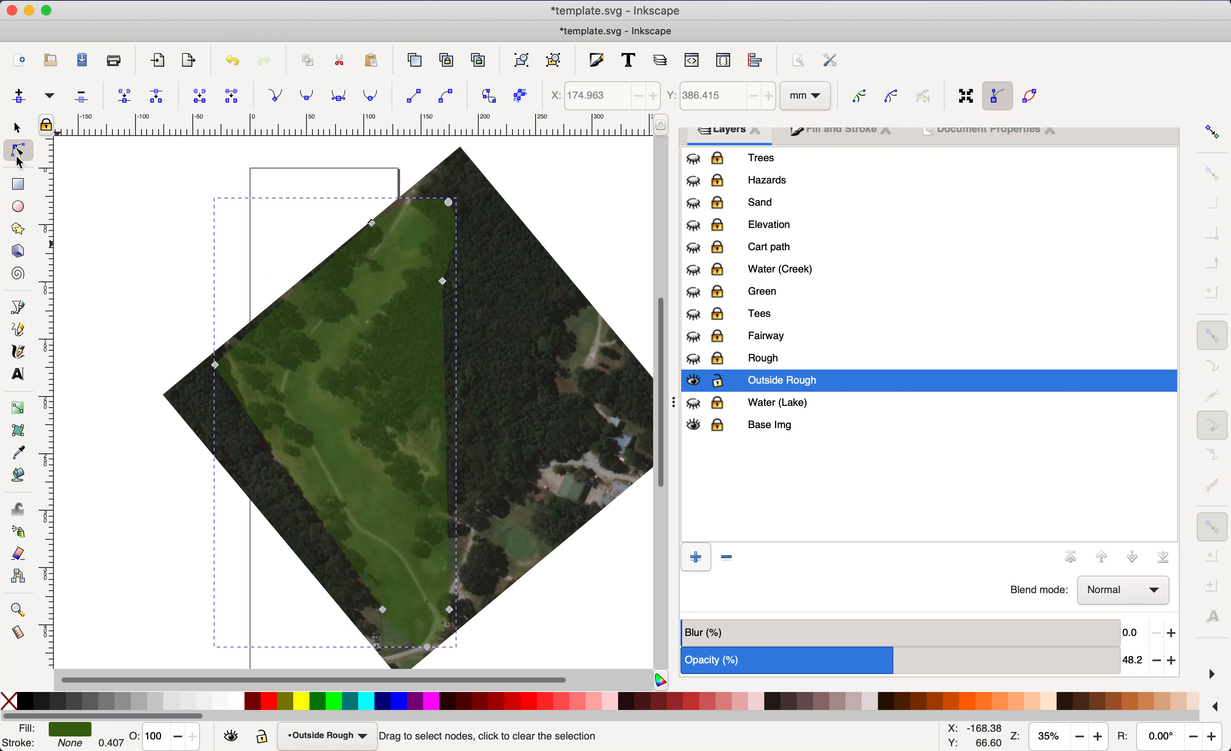
{"action": "double_click", "coordinate": [447, 454]}
{"action": "left_click_drag", "start_coordinate": [447, 454], "coordinate": [353, 392]}
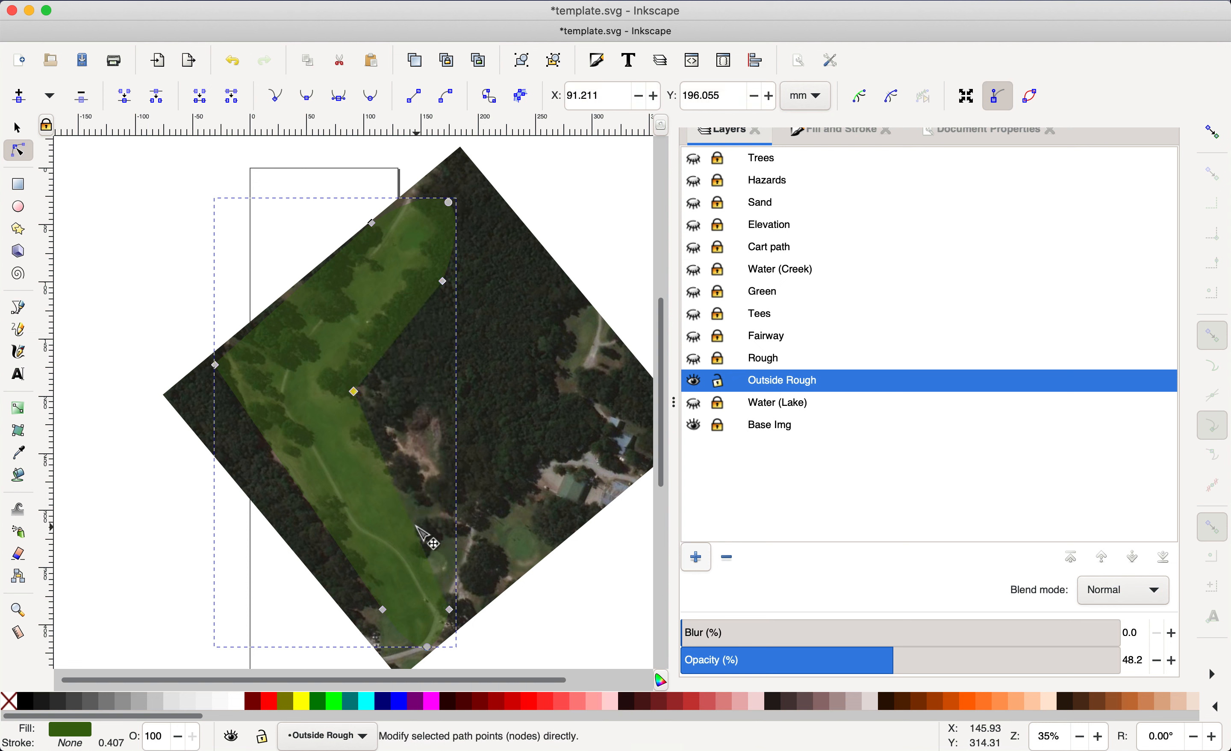
Add nodes on the shape's lower-right, lower-left and upper-left edges, pulling the two lower ones outward past the tree line
{"action": "double_click", "coordinate": [413, 529]}
{"action": "left_click_drag", "start_coordinate": [414, 528], "coordinate": [430, 492]}
{"action": "double_click", "coordinate": [303, 491]}
{"action": "left_click_drag", "start_coordinate": [303, 491], "coordinate": [289, 506]}
{"action": "double_click", "coordinate": [290, 298]}
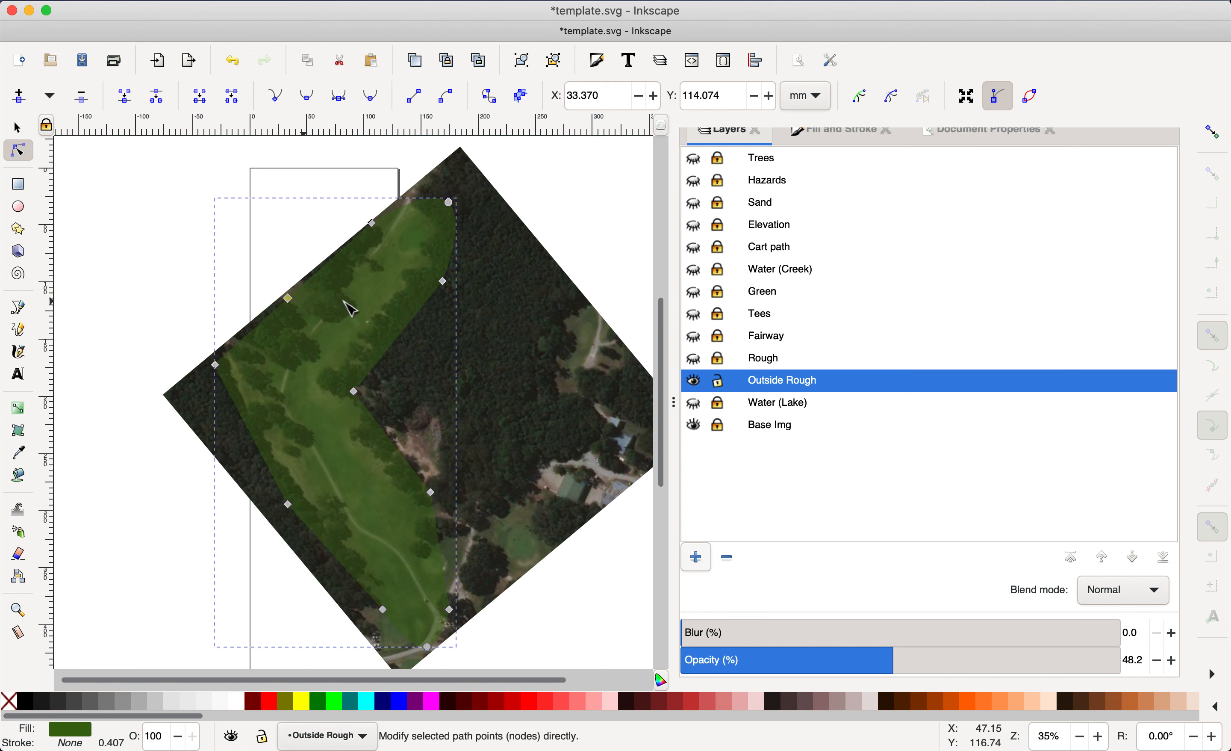
Add a node at the shape's upper tip and one on each side of the inner bend, adjusting them to the hole's outline
{"action": "double_click", "coordinate": [407, 202]}
{"action": "left_click", "coordinate": [412, 203]}
{"action": "left_click_drag", "start_coordinate": [413, 201], "coordinate": [419, 189]}
{"action": "left_click", "coordinate": [382, 429]}
{"action": "double_click", "coordinate": [375, 420]}
{"action": "double_click", "coordinate": [375, 365]}
{"action": "left_click_drag", "start_coordinate": [375, 367], "coordinate": [392, 429]}
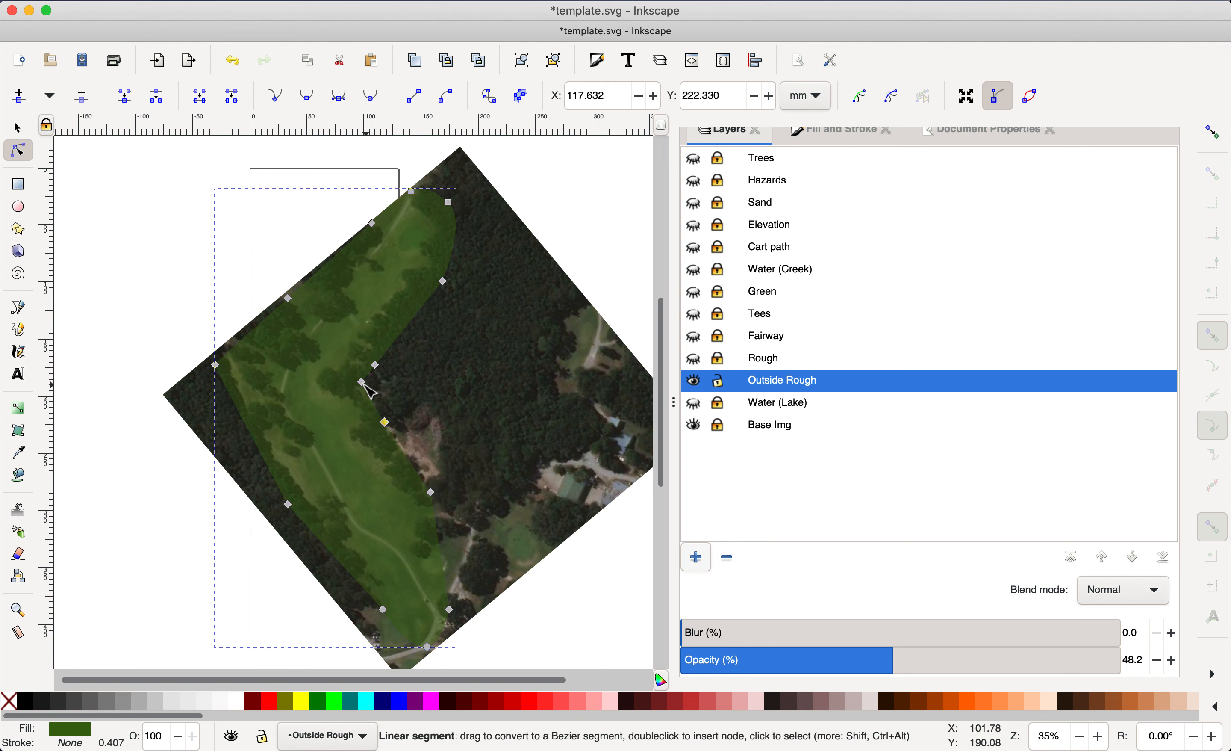
Make all nodes of the Outside Rough shape auto-smooth so its outline curves around the hole
{"action": "left_click_drag", "start_coordinate": [128, 171], "coordinate": [541, 686]}
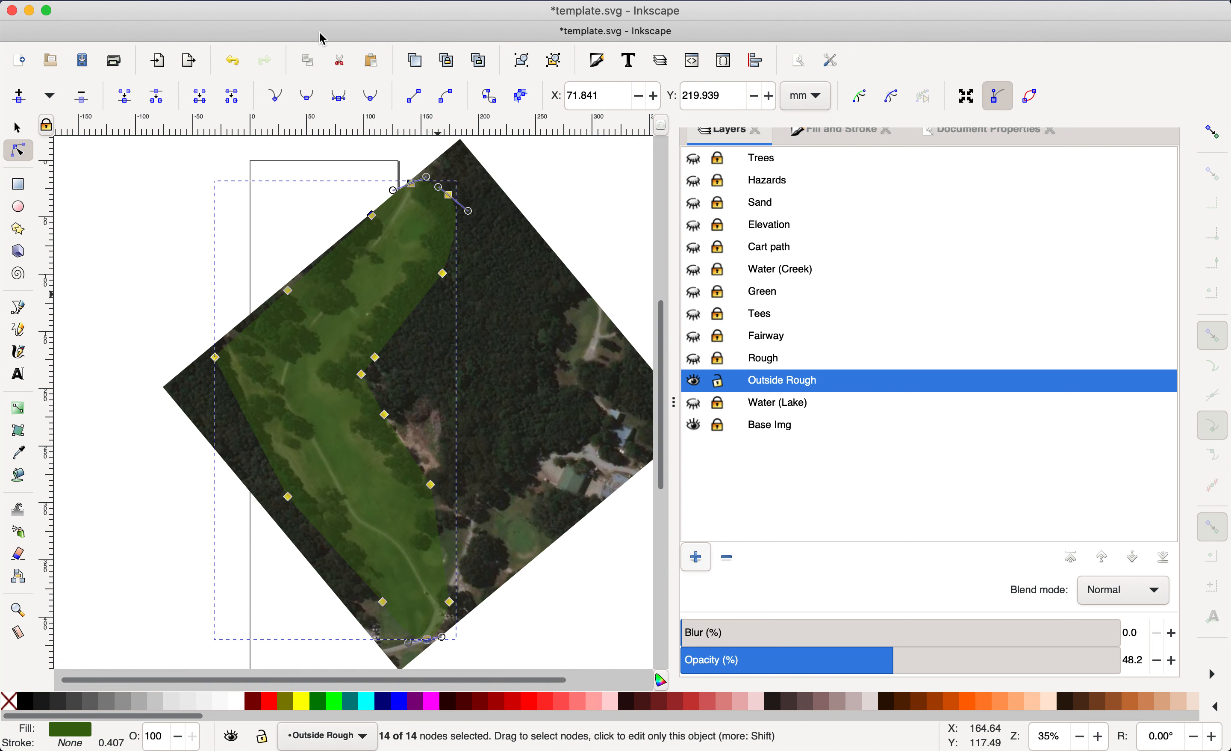
{"action": "left_click", "coordinate": [372, 98]}
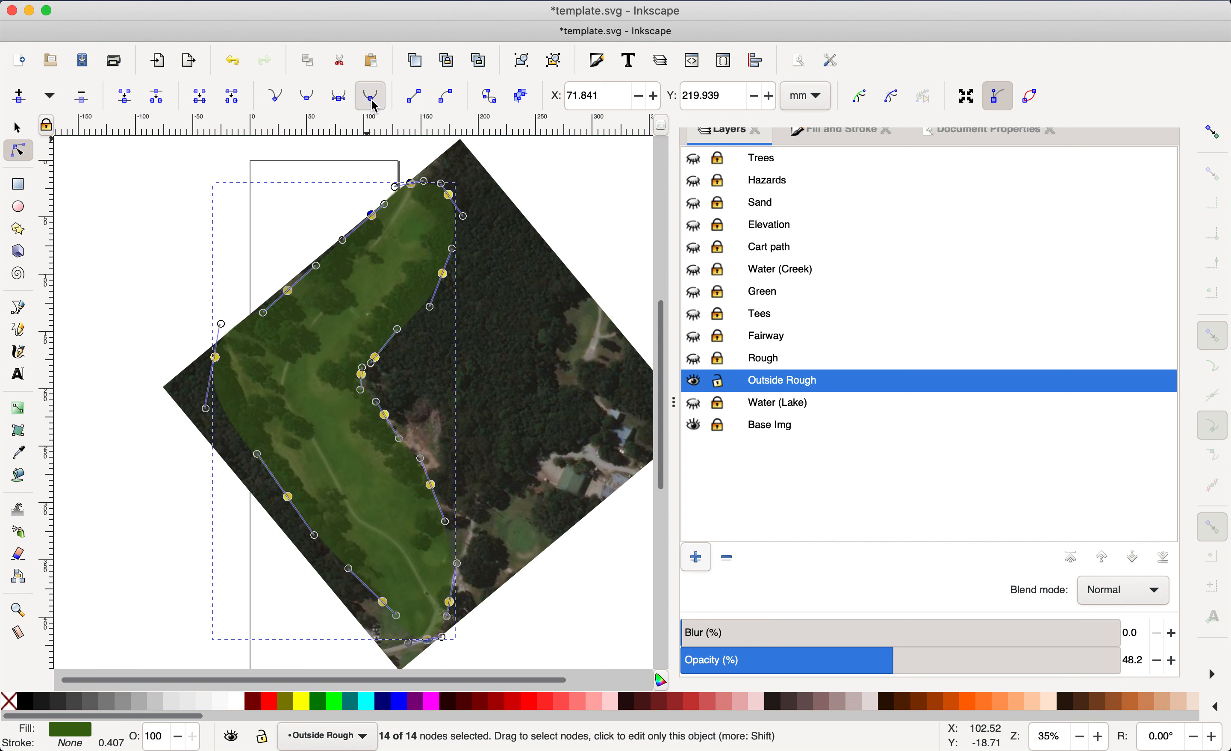
{"action": "left_click", "coordinate": [609, 586]}
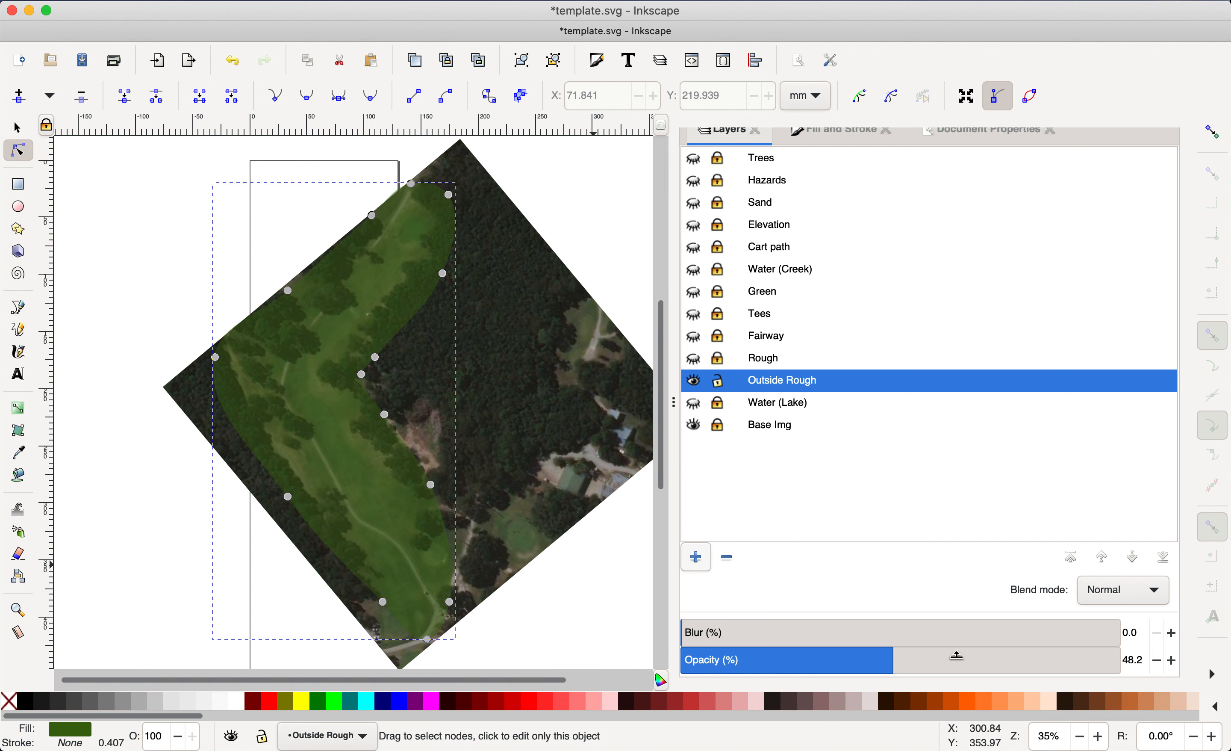
Set the Outside Rough layer's opacity to 100%, and lock and hide the layer
{"action": "left_click_drag", "start_coordinate": [911, 667], "coordinate": [1182, 649]}
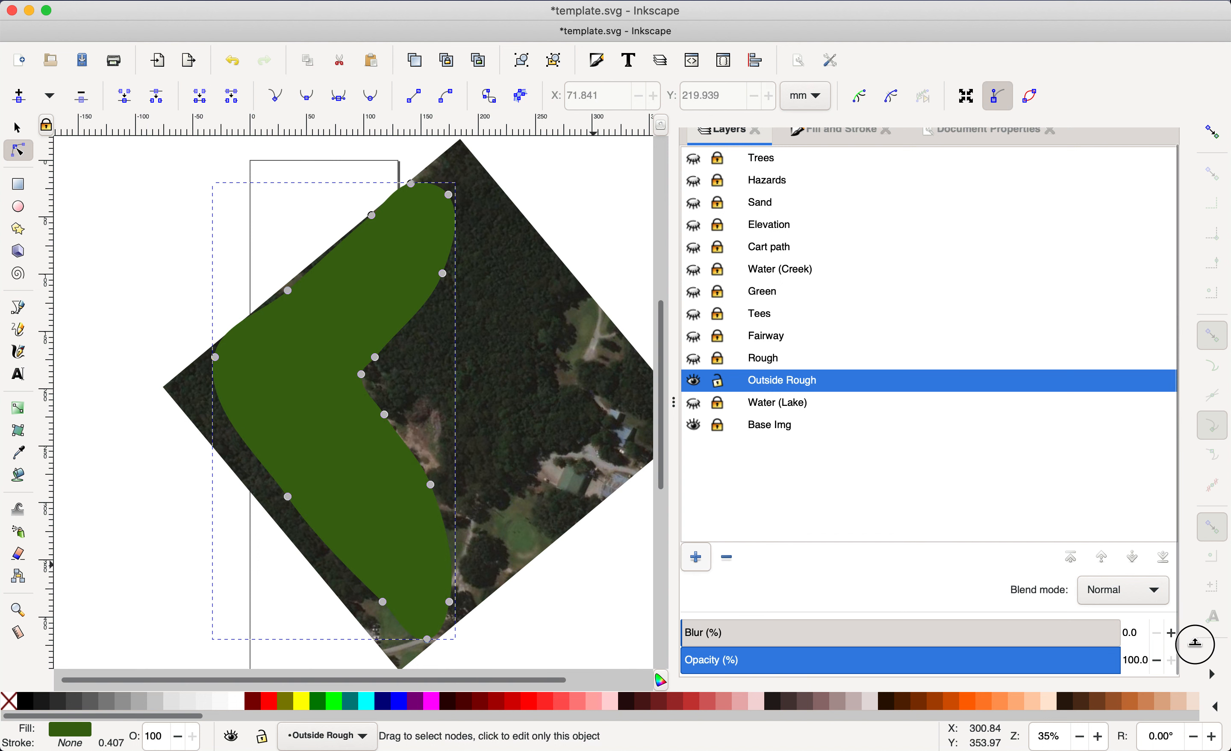
{"action": "left_click", "coordinate": [720, 384]}
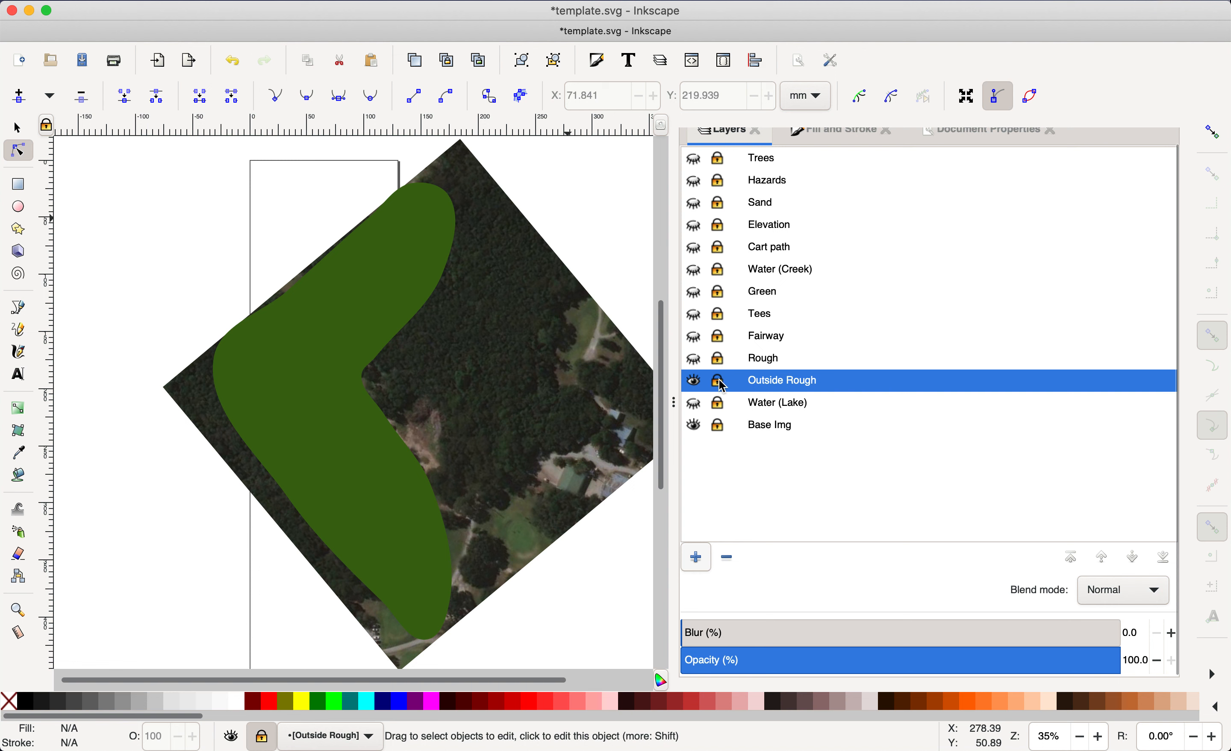
{"action": "left_click", "coordinate": [694, 382]}
Show and unlock the Rough layer and scale its shape down proportionally to about 31.7 by 366.9 mm
{"action": "left_click", "coordinate": [695, 359]}
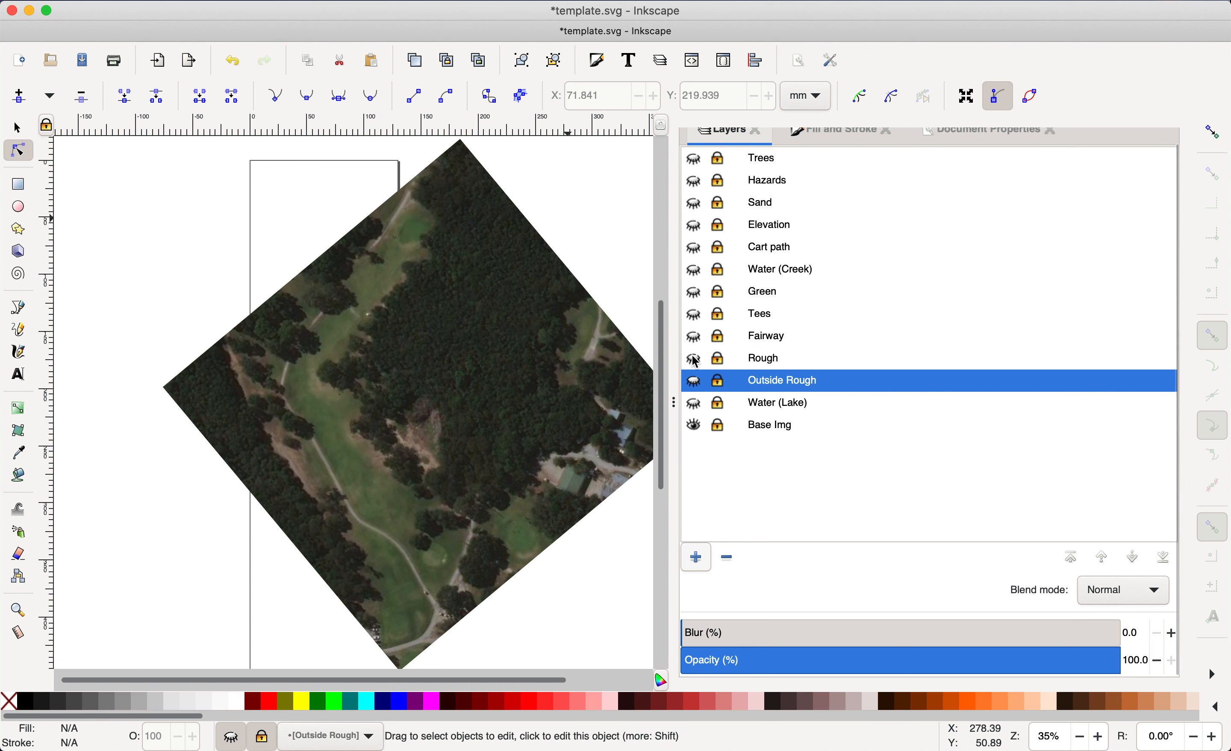
{"action": "left_click", "coordinate": [768, 359]}
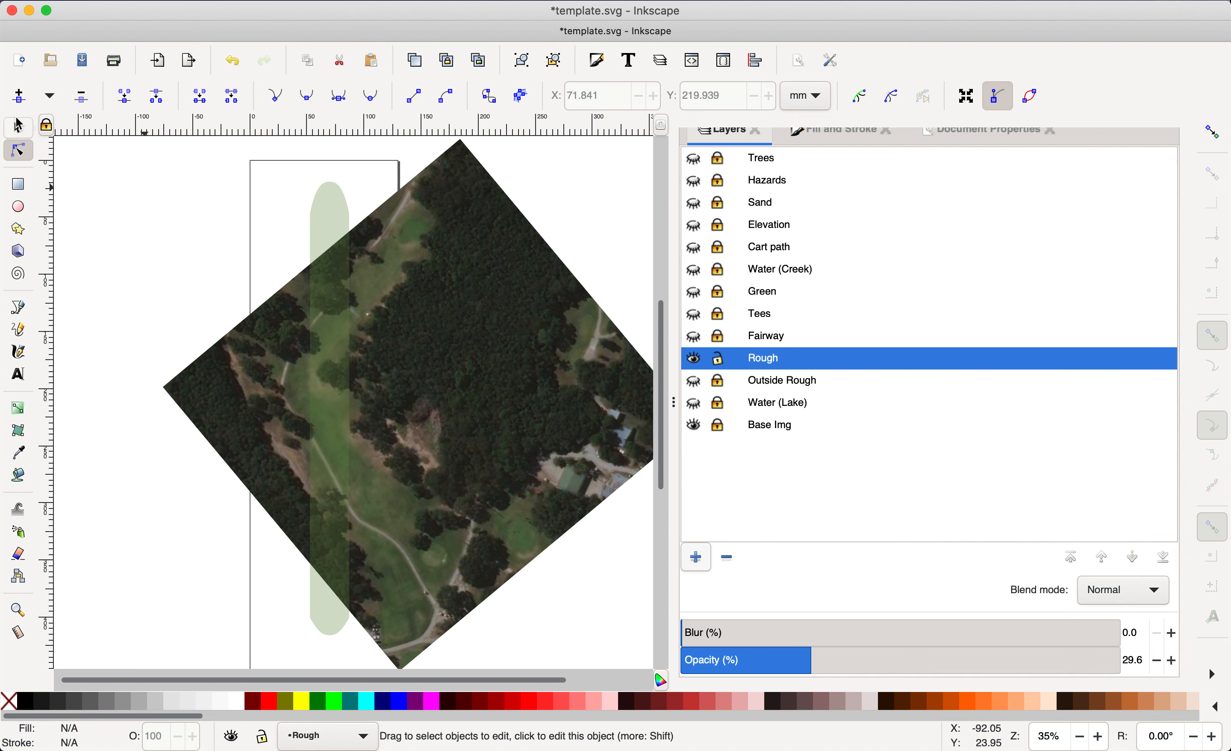
{"action": "left_click", "coordinate": [20, 132]}
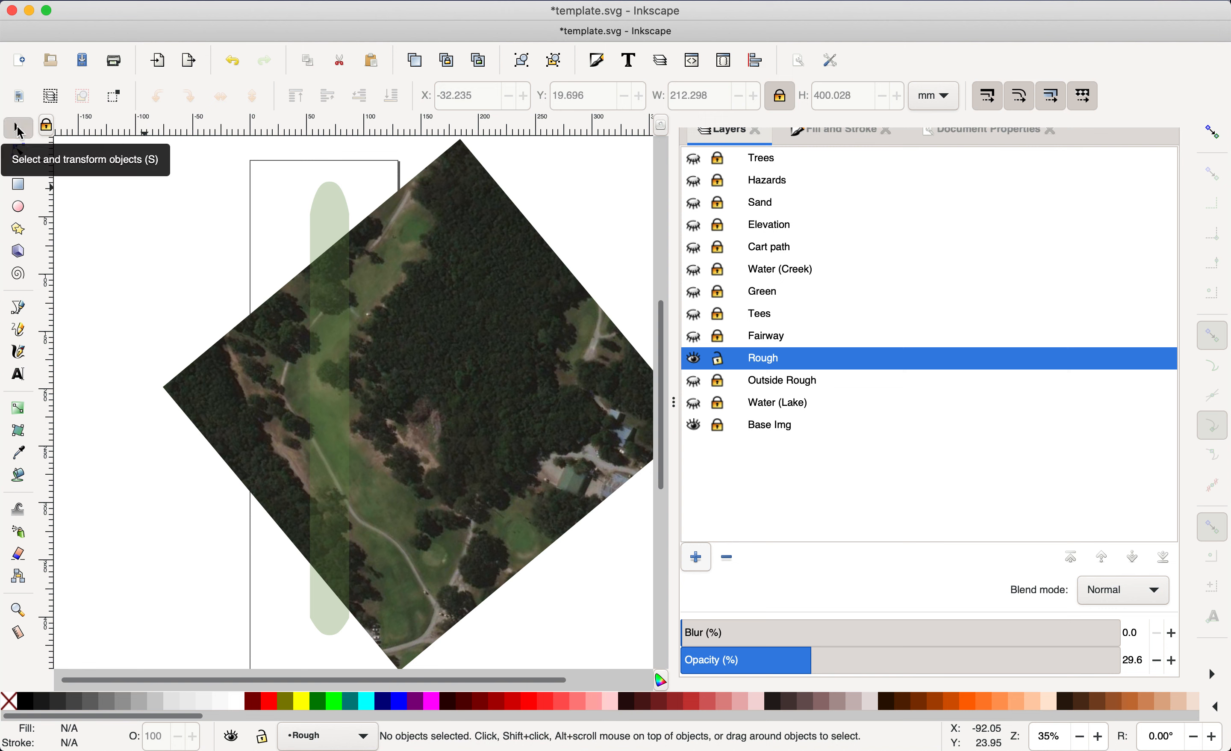
{"action": "left_click", "coordinate": [317, 249]}
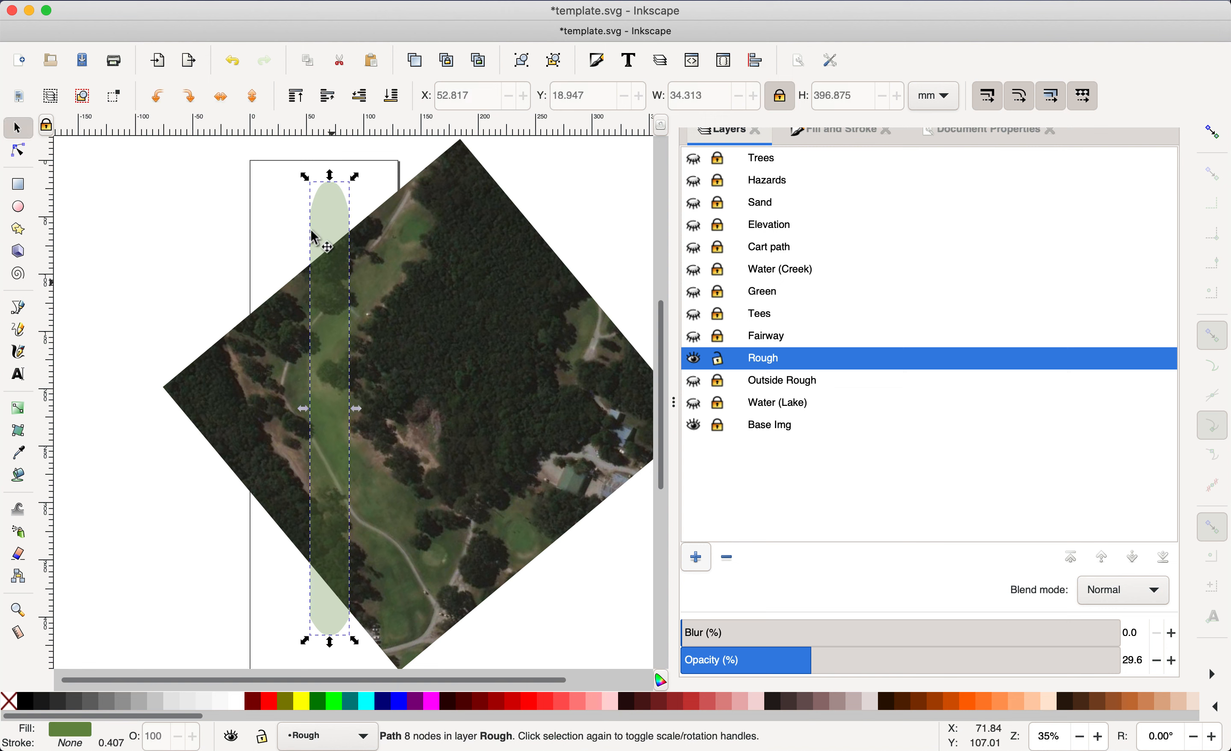
{"action": "left_click_drag", "start_coordinate": [304, 178], "coordinate": [295, 212]}
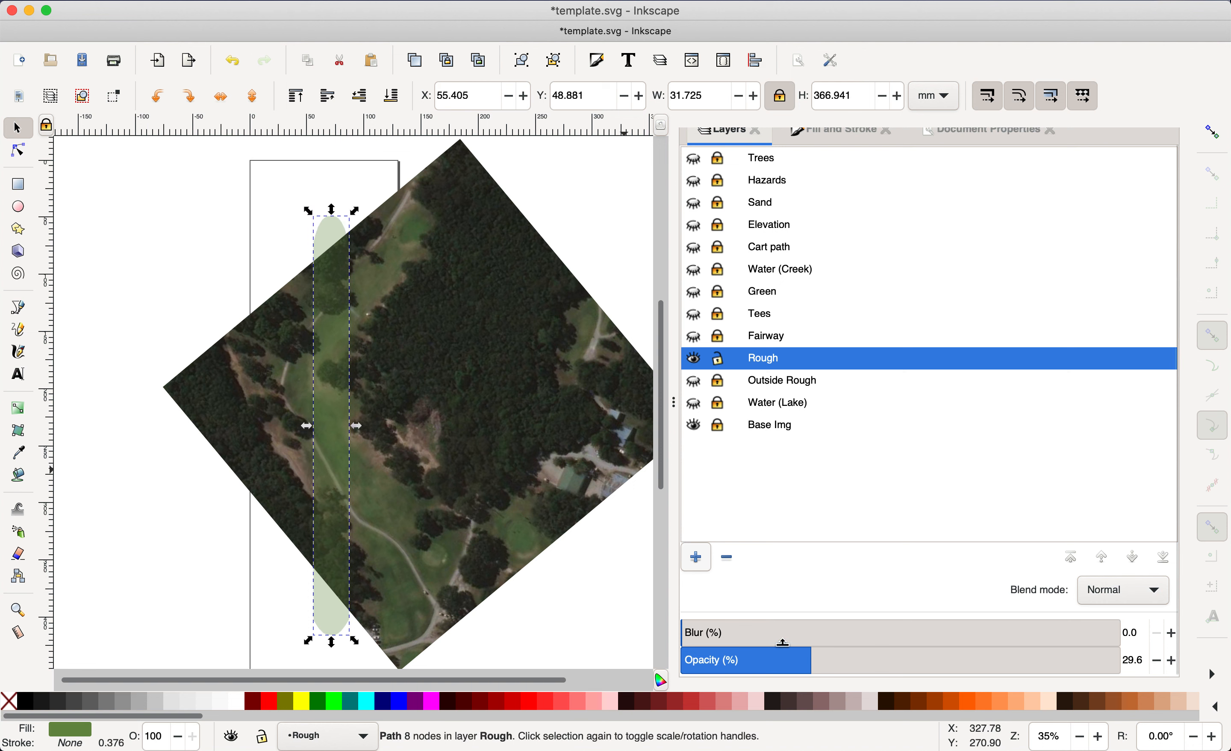
Set the Rough layer's opacity to 62.5%, lock and hide it, and check the Fairway layer's placeholder shape
{"action": "left_click_drag", "start_coordinate": [812, 660], "coordinate": [956, 642]}
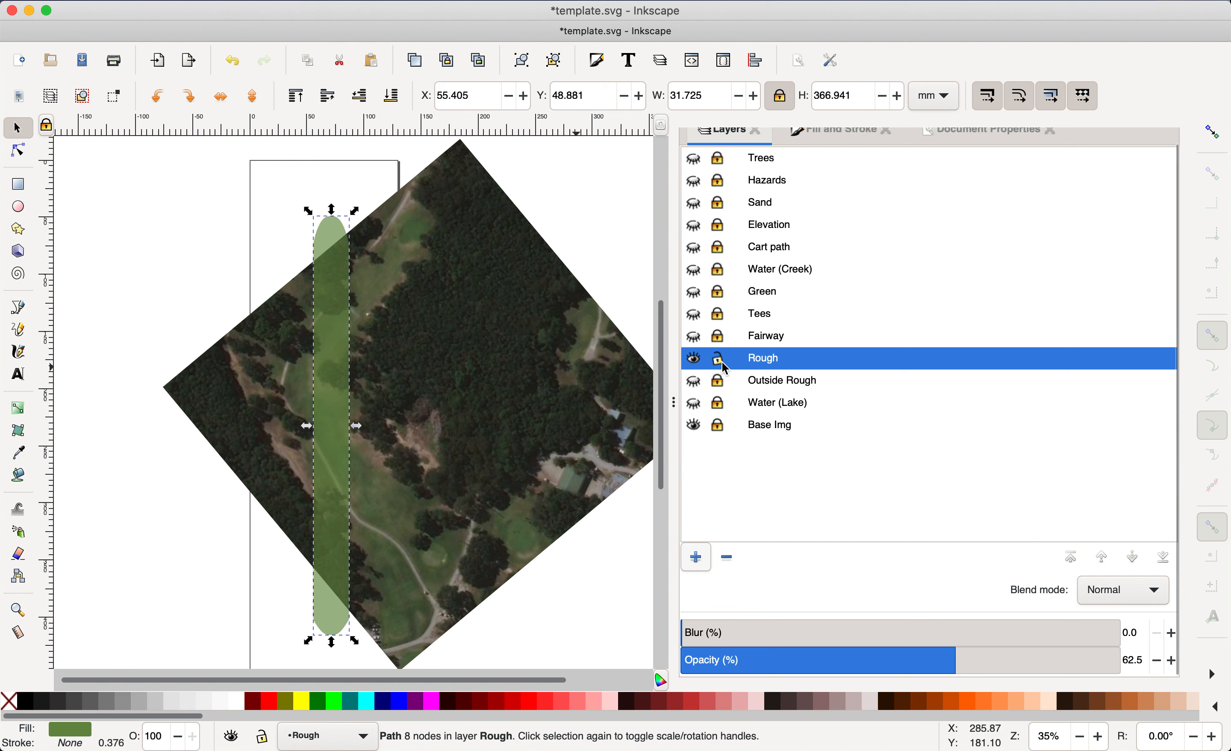
{"action": "key", "text": "Escape"}
{"action": "left_click", "coordinate": [693, 358]}
{"action": "left_click", "coordinate": [694, 336]}
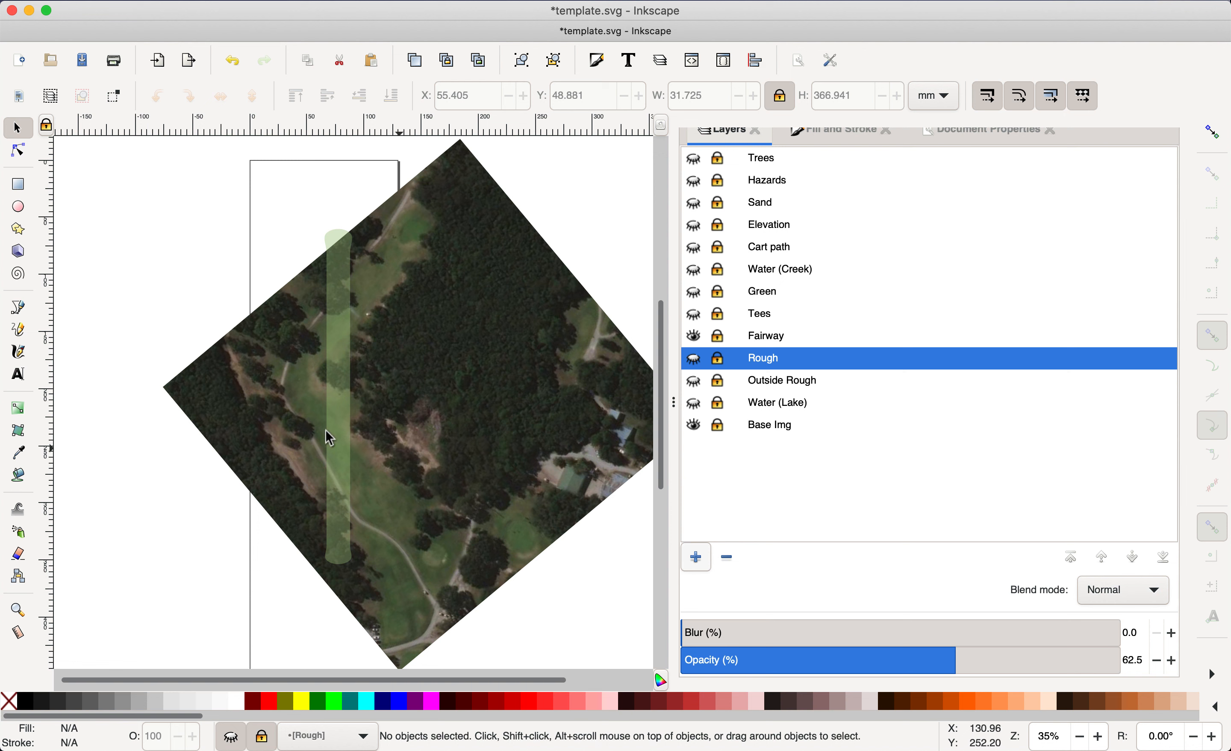
{"action": "left_click", "coordinate": [694, 337]}
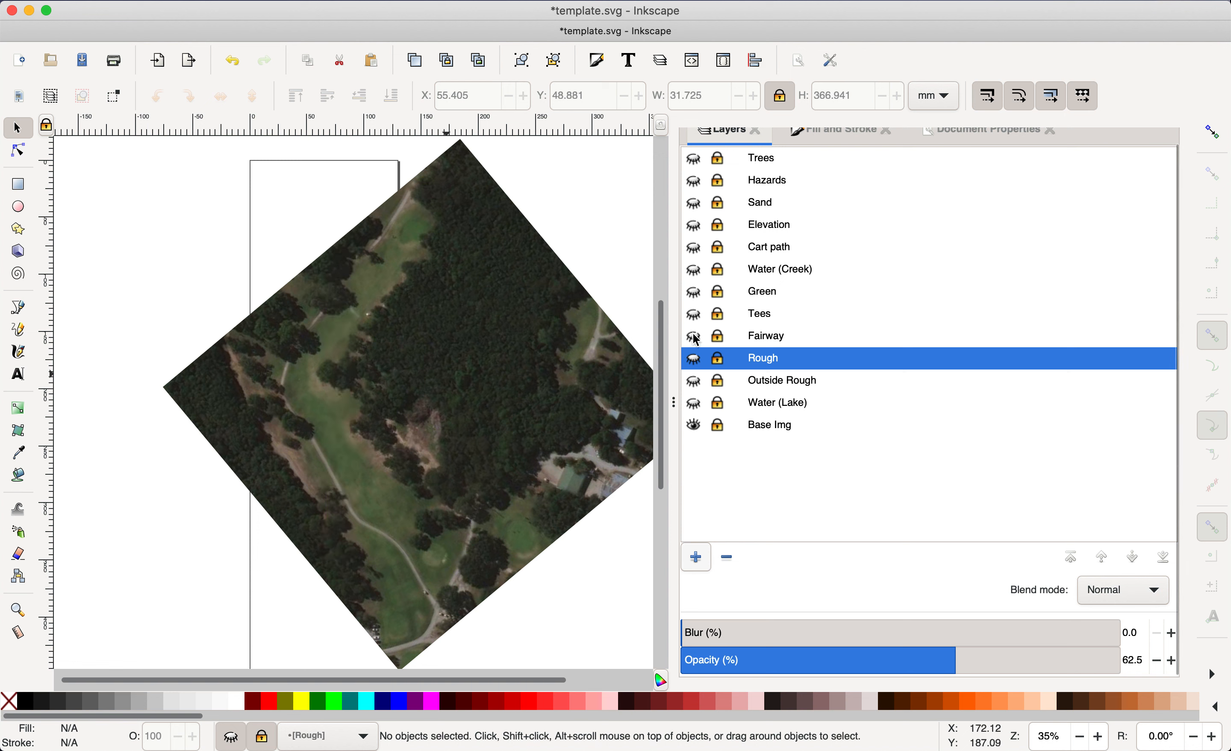
Show the Tees layer and set its opacity to 76.3%
{"action": "left_click", "coordinate": [693, 314]}
{"action": "left_click_drag", "start_coordinate": [955, 660], "coordinate": [1007, 648]}
{"action": "left_click", "coordinate": [747, 315]}
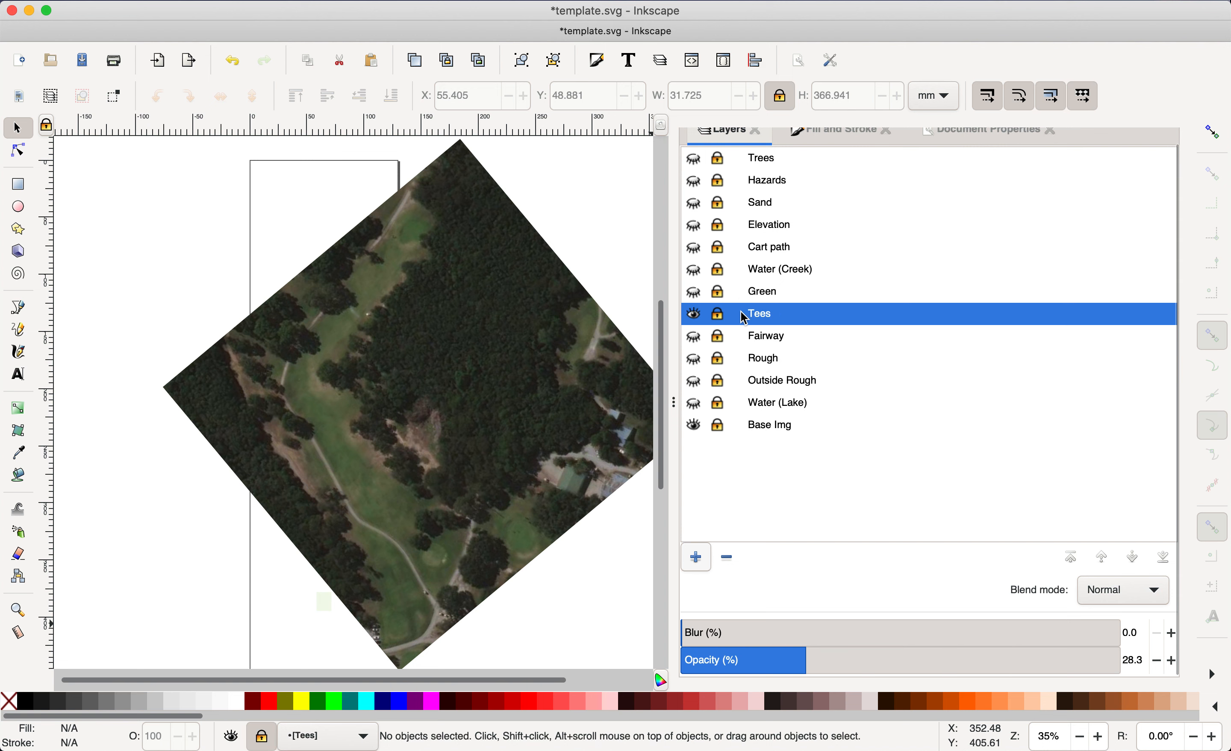
{"action": "left_click_drag", "start_coordinate": [810, 665], "coordinate": [1016, 632]}
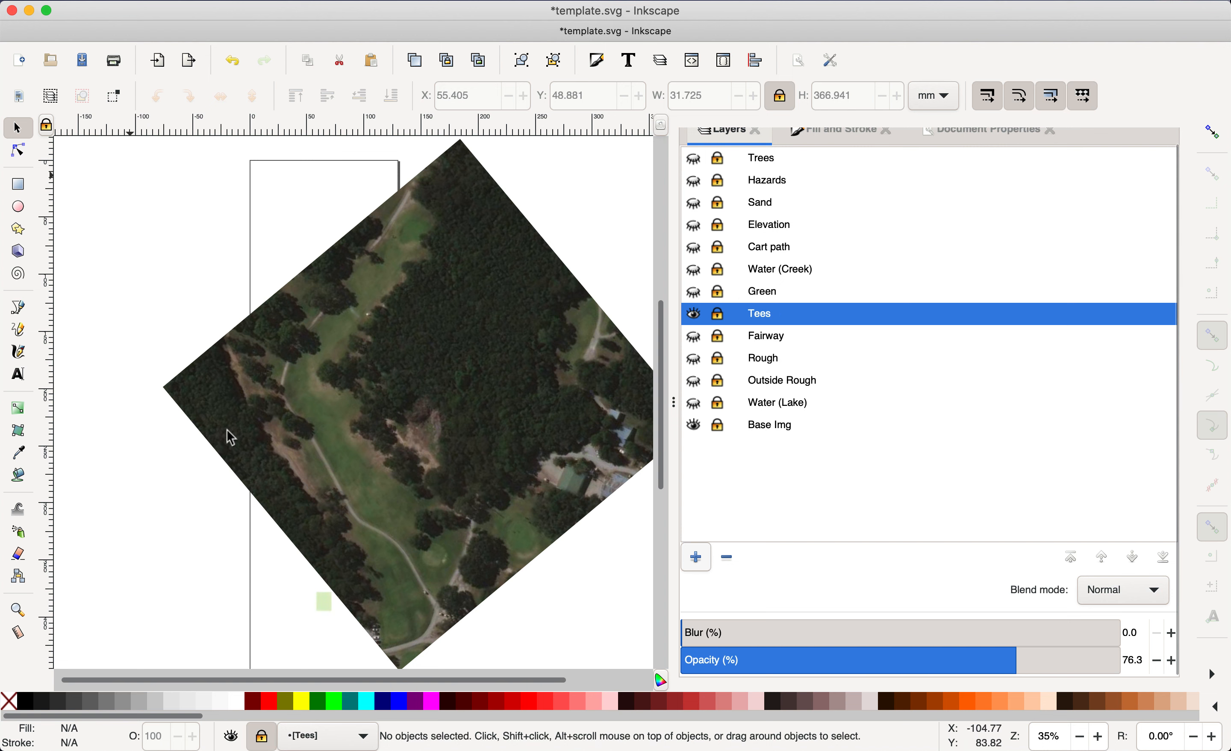
Unlock the Tees layer and move its tee rectangle onto the hole's lower end beside the cart path
{"action": "left_click", "coordinate": [322, 599]}
{"action": "left_click", "coordinate": [720, 318]}
{"action": "left_click", "coordinate": [333, 605]}
{"action": "left_click_drag", "start_coordinate": [333, 604], "coordinate": [431, 630]}
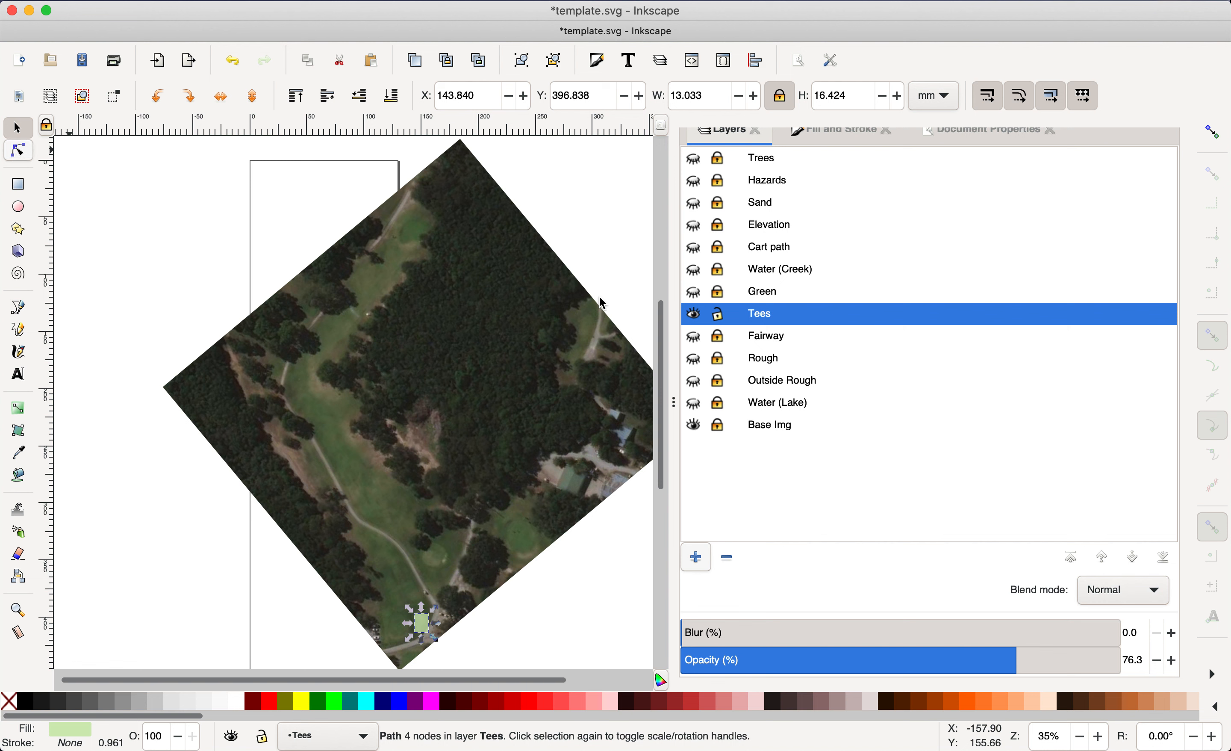
Lock and hide the Tees layer
{"action": "left_click", "coordinate": [704, 316]}
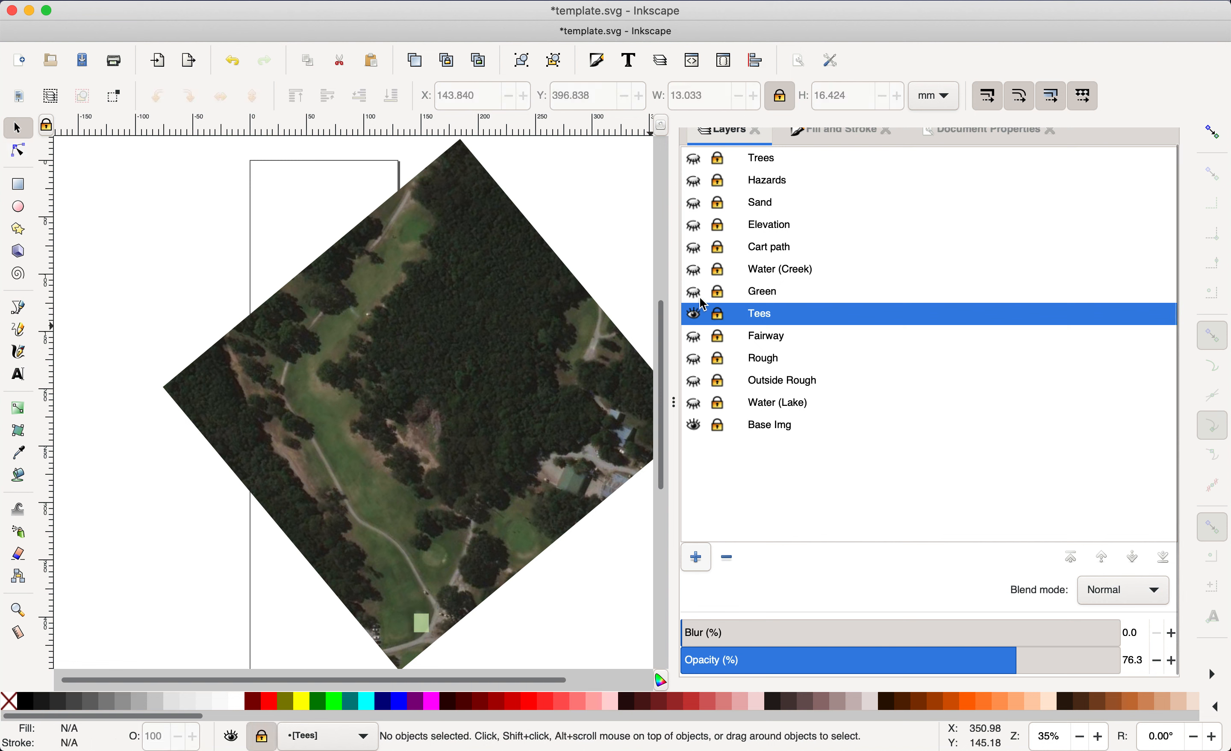
{"action": "left_click", "coordinate": [697, 294]}
{"action": "left_click", "coordinate": [697, 298]}
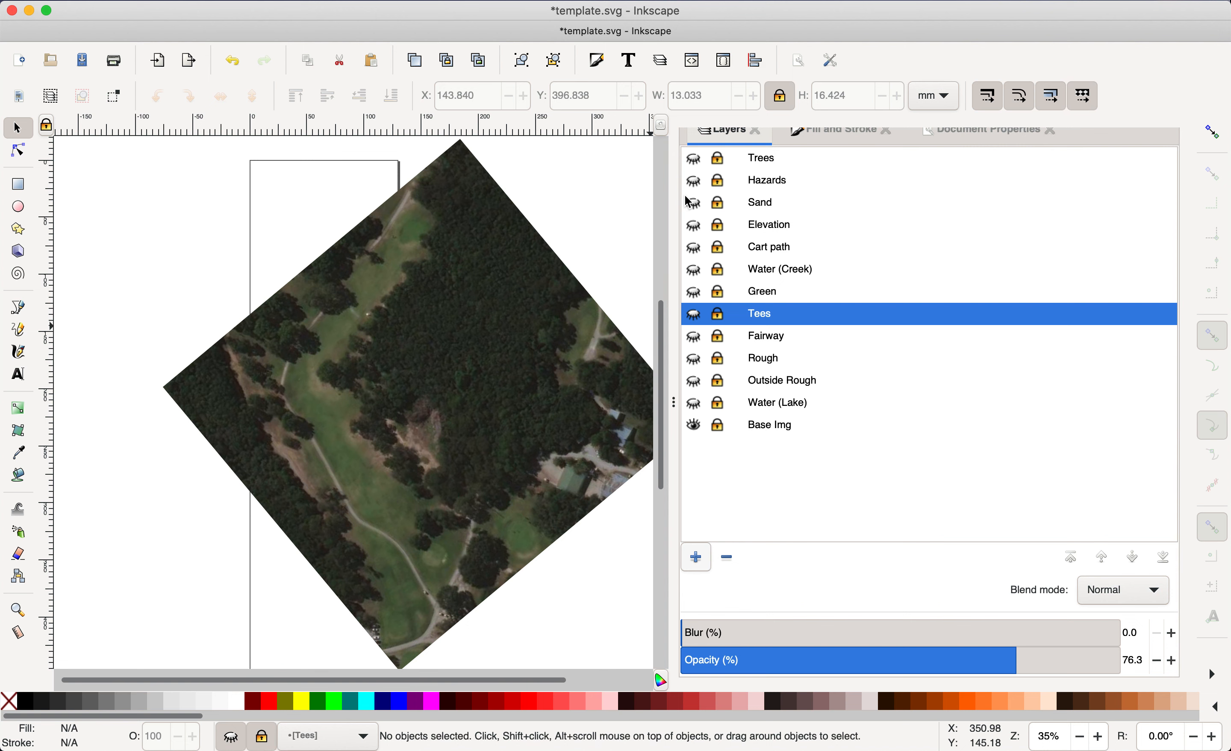
{"action": "scroll", "coordinate": [765, 261], "scroll_direction": "up", "scroll_amount": 1}
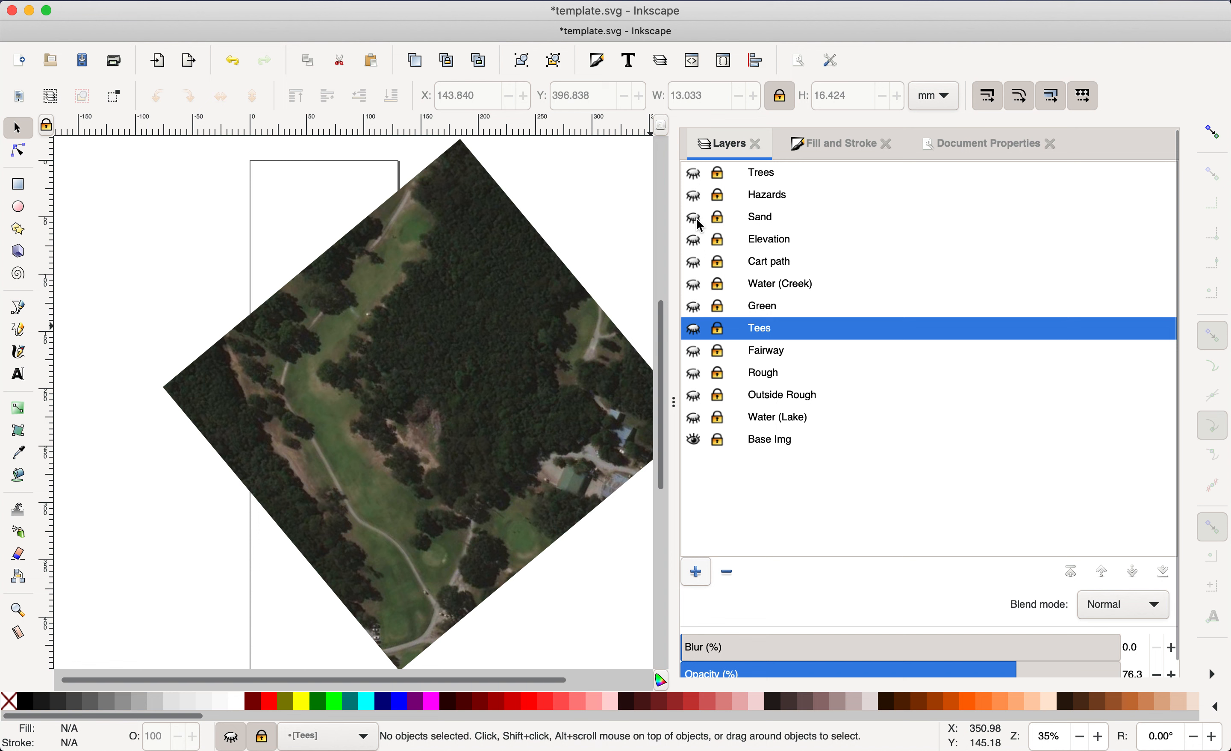